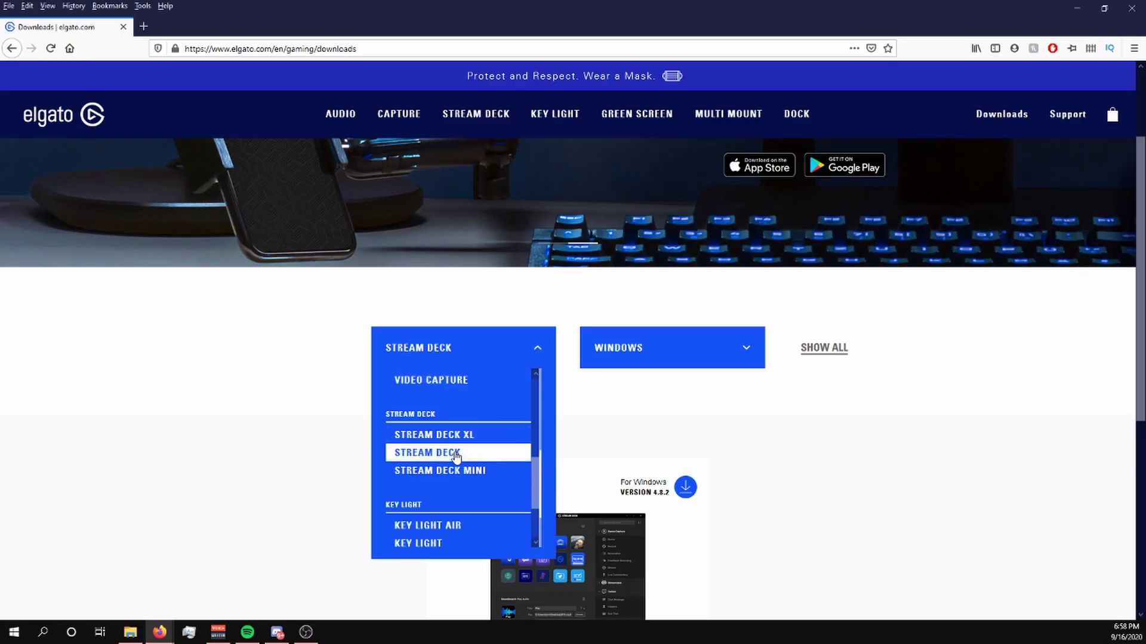
- Choose STREAM DECK on the Elgato Downloads page and scroll to its Windows download
{"action": "left_click", "coordinate": [452, 453]}
{"action": "scroll", "coordinate": [469, 458], "scroll_direction": "down", "scroll_amount": 1}
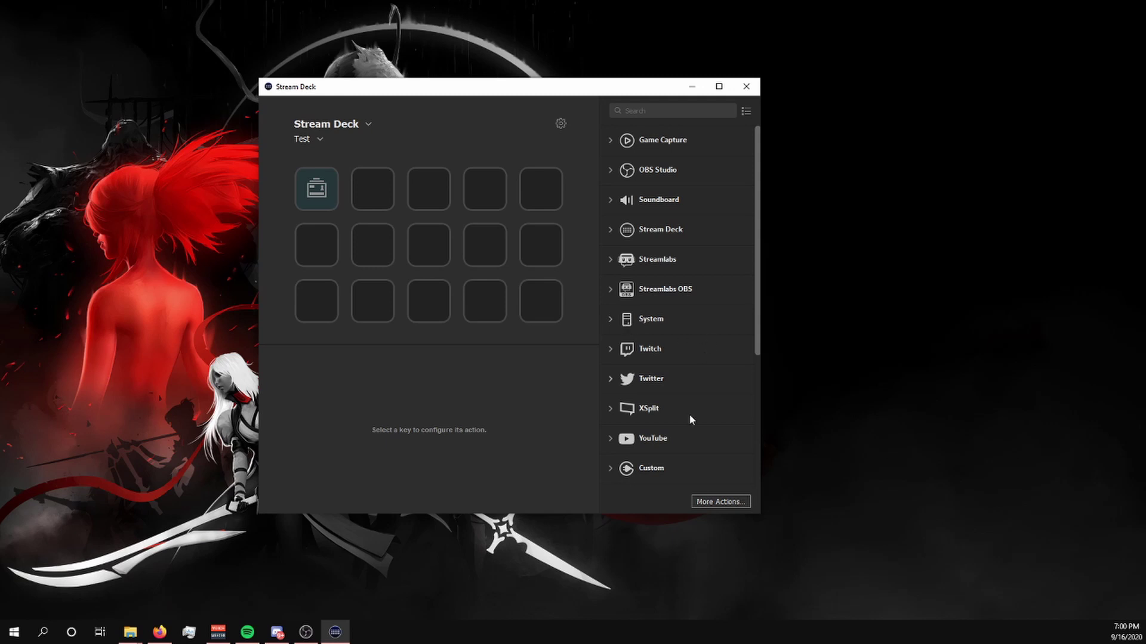
- Browse the More Actions plugin store for Control Center, Voicemod and Twitch Studio
{"action": "left_click", "coordinate": [718, 502]}
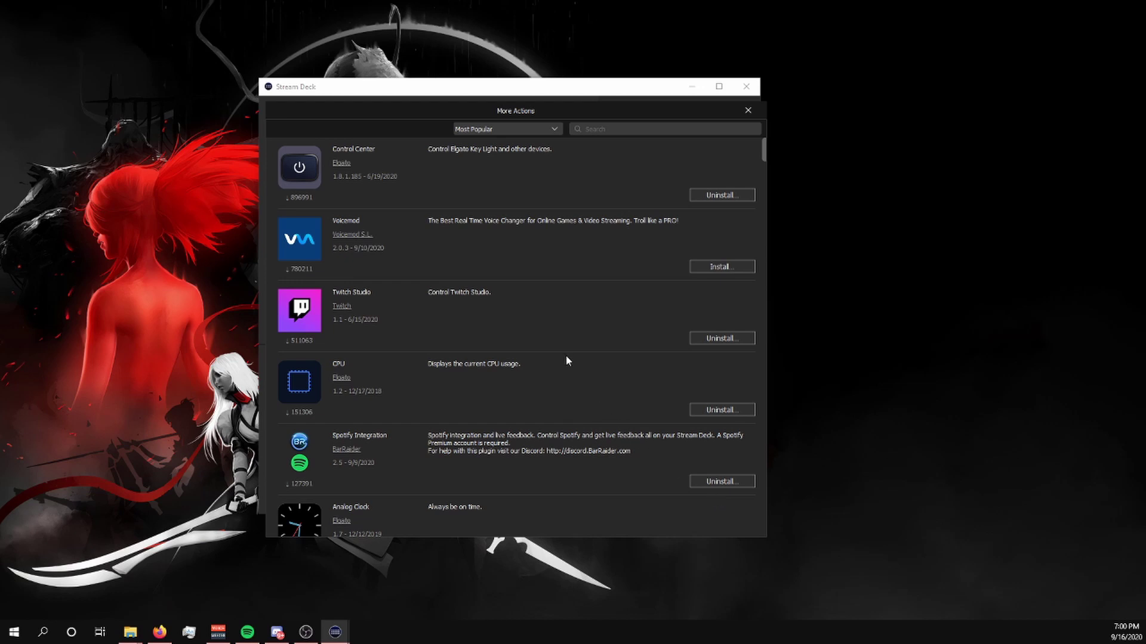
{"action": "scroll", "coordinate": [566, 323], "scroll_direction": "down", "scroll_amount": 15}
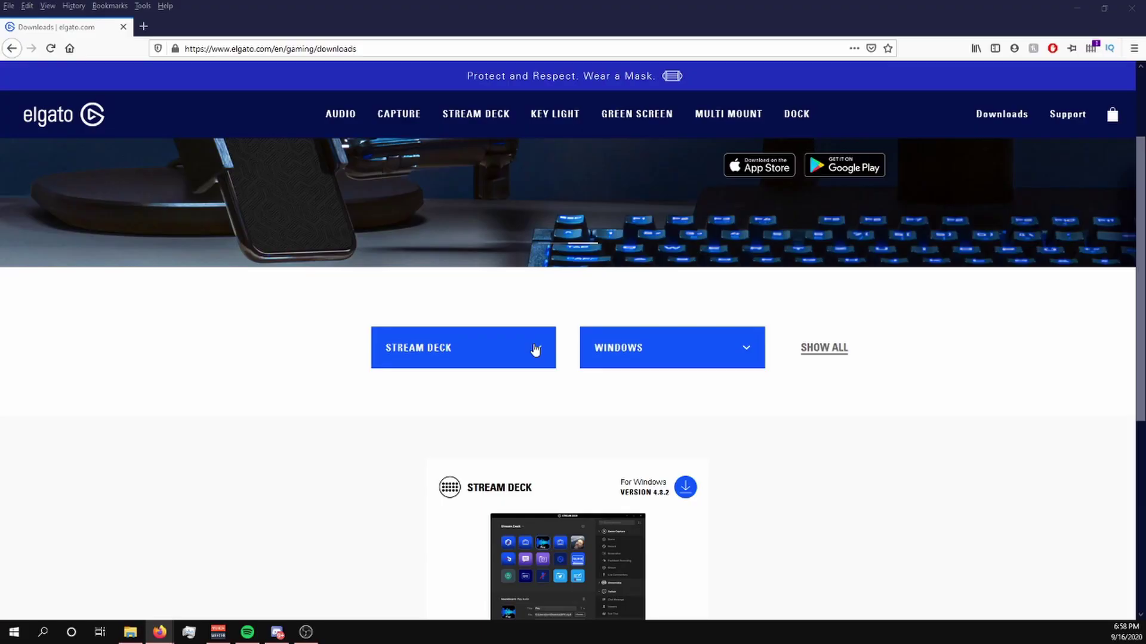
- Pick STREAM DECK from the Elgato Downloads product dropdown and scroll to its software
{"action": "left_click", "coordinate": [532, 351]}
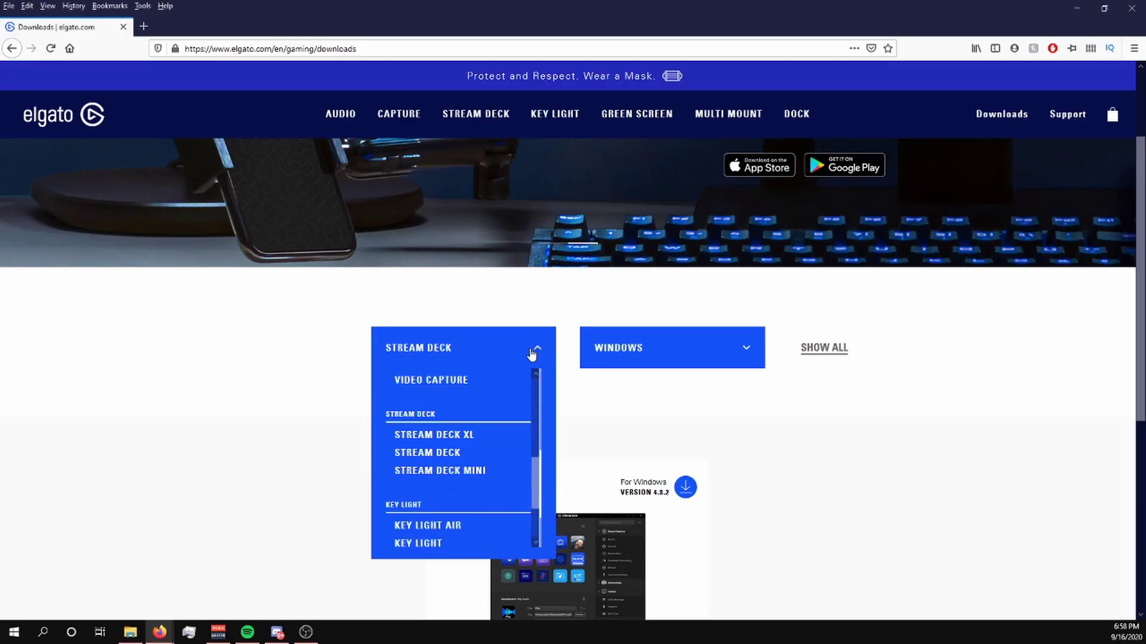
{"action": "left_click", "coordinate": [455, 452]}
{"action": "scroll", "coordinate": [468, 460], "scroll_direction": "down", "scroll_amount": 2}
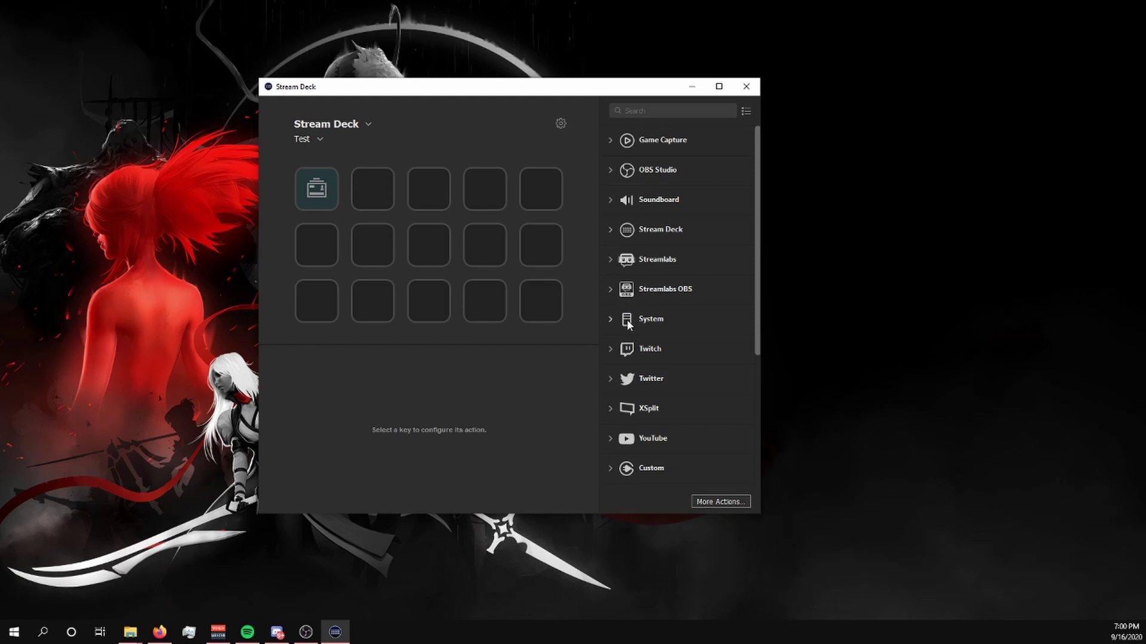
- Open the More Actions plugin store, then scroll through the installed action list
{"action": "left_click", "coordinate": [719, 501]}
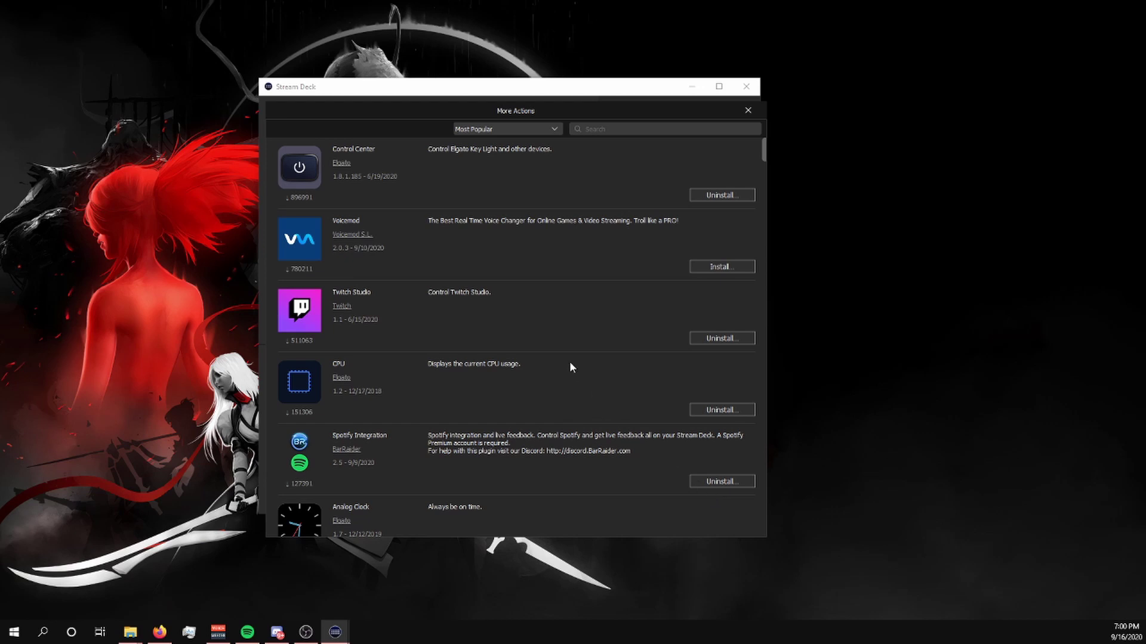
{"action": "scroll", "coordinate": [566, 334], "scroll_direction": "down", "scroll_amount": 10}
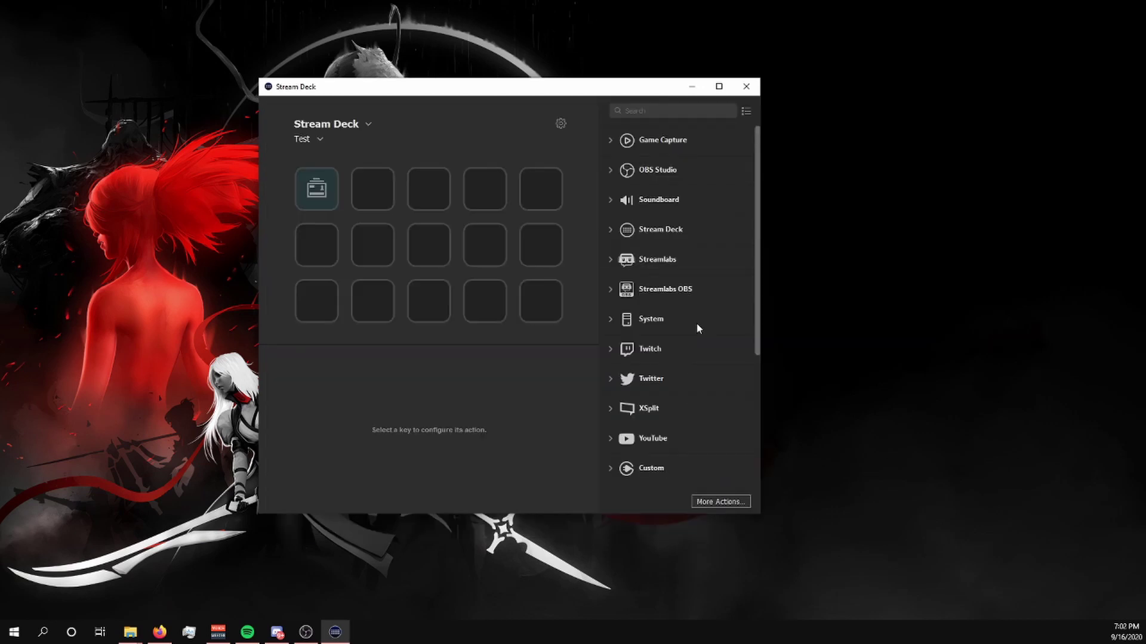
{"action": "scroll", "coordinate": [697, 327], "scroll_direction": "down", "scroll_amount": 5}
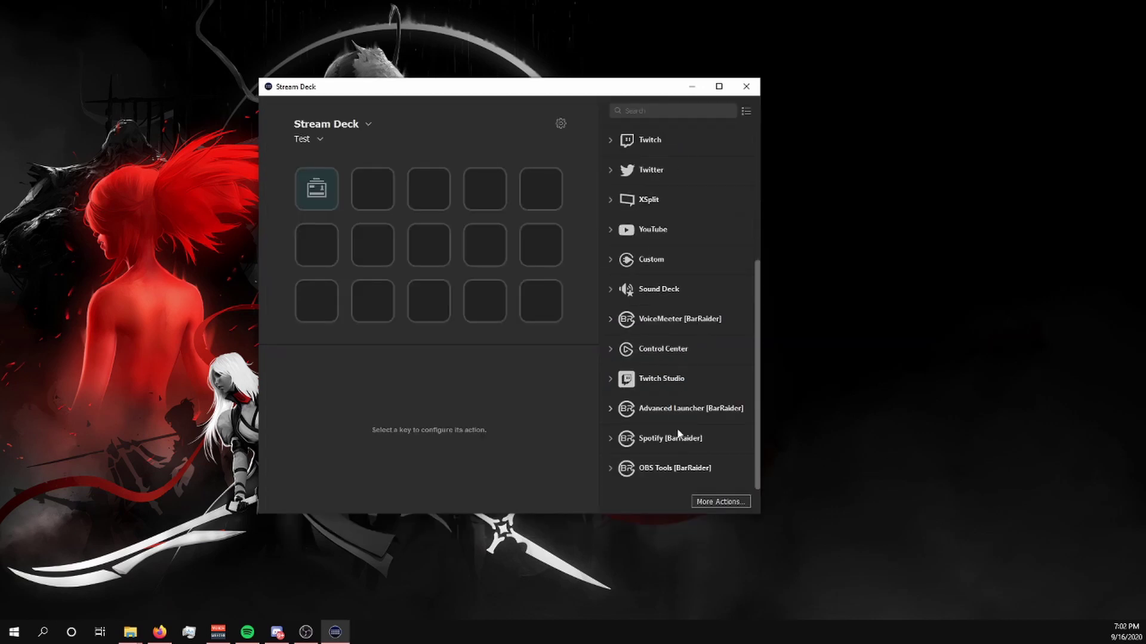
- Expand OBS Tools [BarRaider], then the OBS Studio category with Scene, Mixer Audio, Record, Stream, Source
{"action": "left_click", "coordinate": [610, 468]}
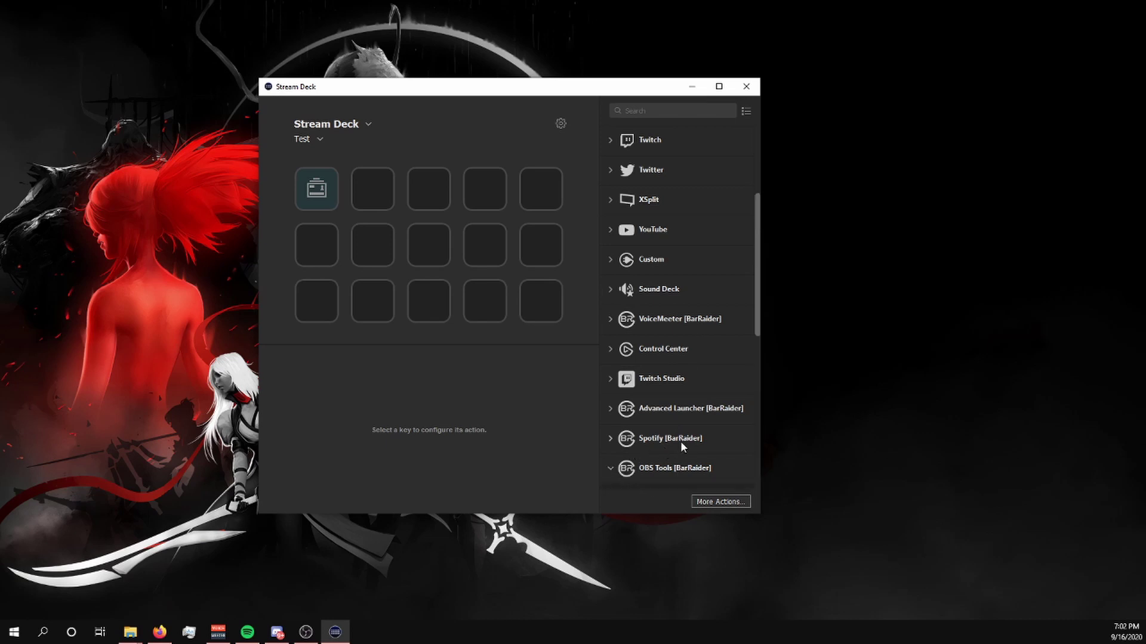
{"action": "scroll", "coordinate": [682, 447], "scroll_direction": "down", "scroll_amount": 4}
{"action": "scroll", "coordinate": [680, 441], "scroll_direction": "down", "scroll_amount": 5}
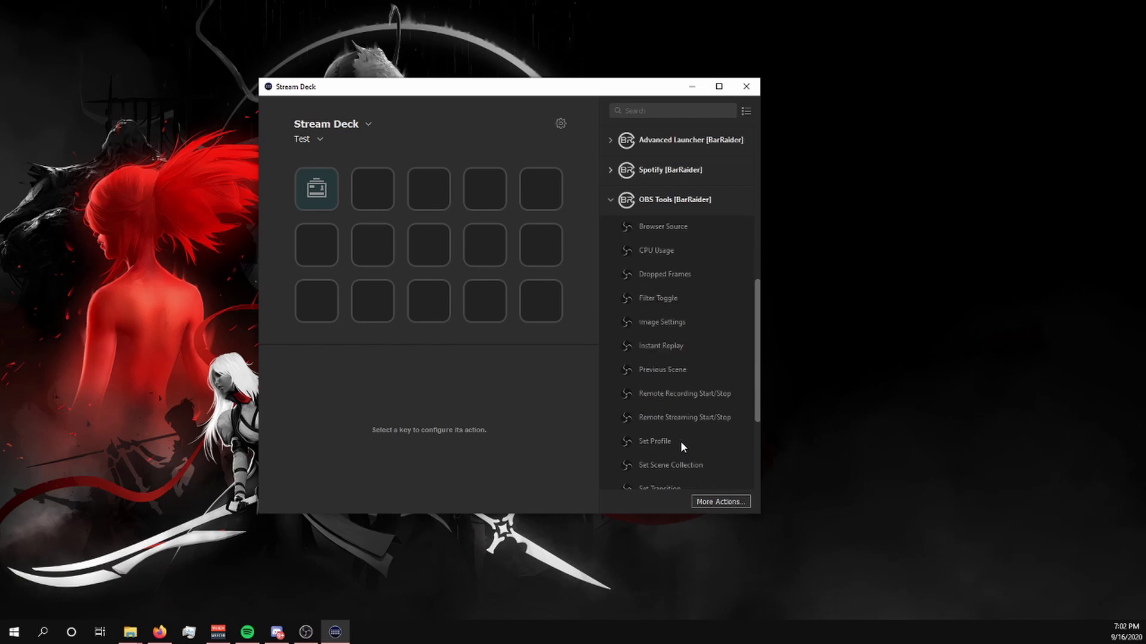
{"action": "scroll", "coordinate": [680, 442], "scroll_direction": "up", "scroll_amount": 10}
{"action": "scroll", "coordinate": [683, 289], "scroll_direction": "up", "scroll_amount": 3}
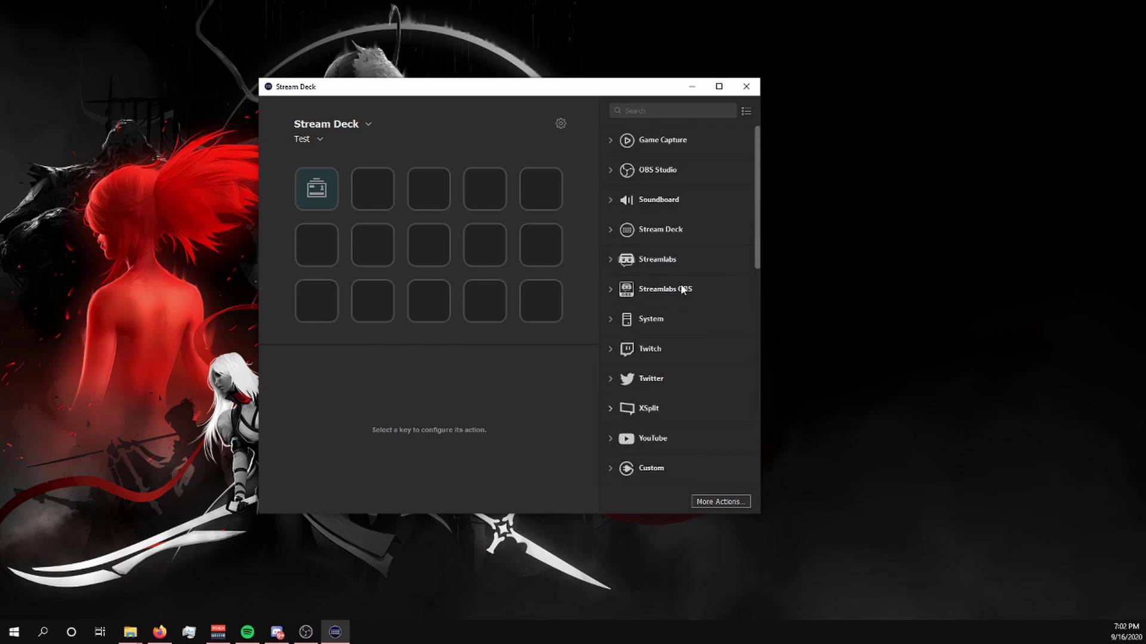
{"action": "left_click", "coordinate": [610, 170]}
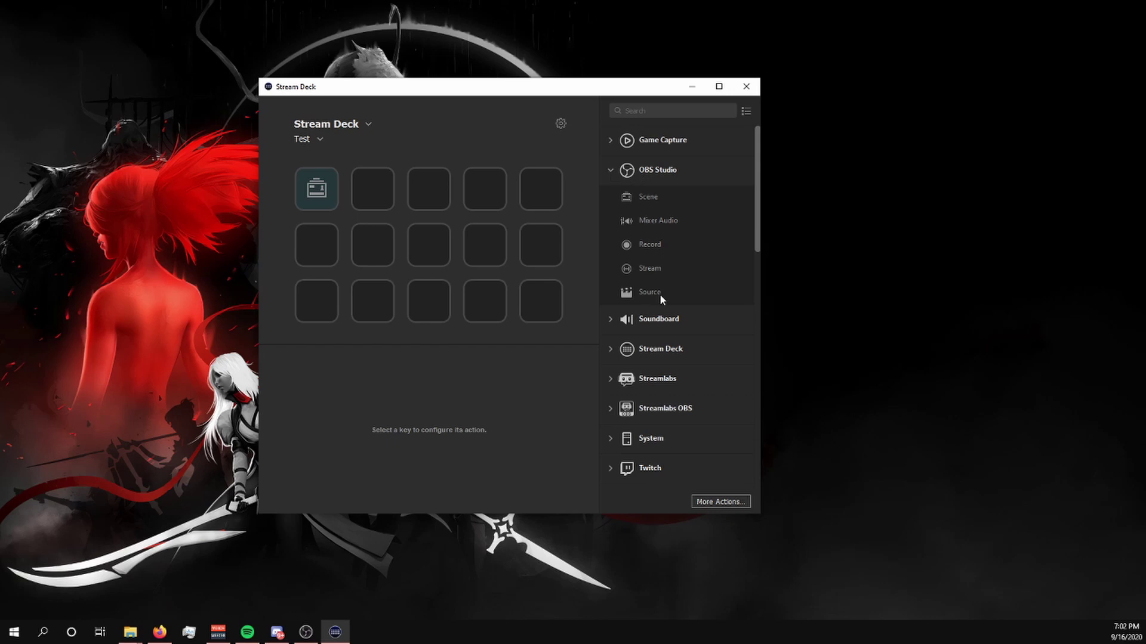
- Put OBS Studio Source on key 2 and a Create Folder action on key 3, then open the folder
{"action": "left_click_drag", "start_coordinate": [660, 294], "coordinate": [381, 189]}
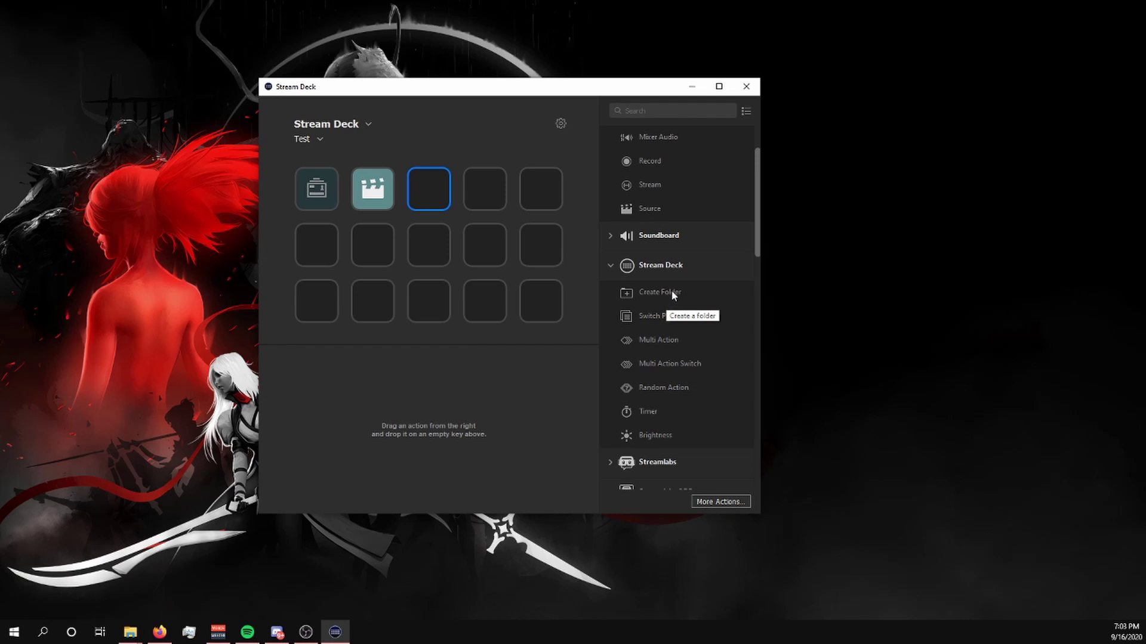
{"action": "left_click_drag", "start_coordinate": [671, 289], "coordinate": [437, 189]}
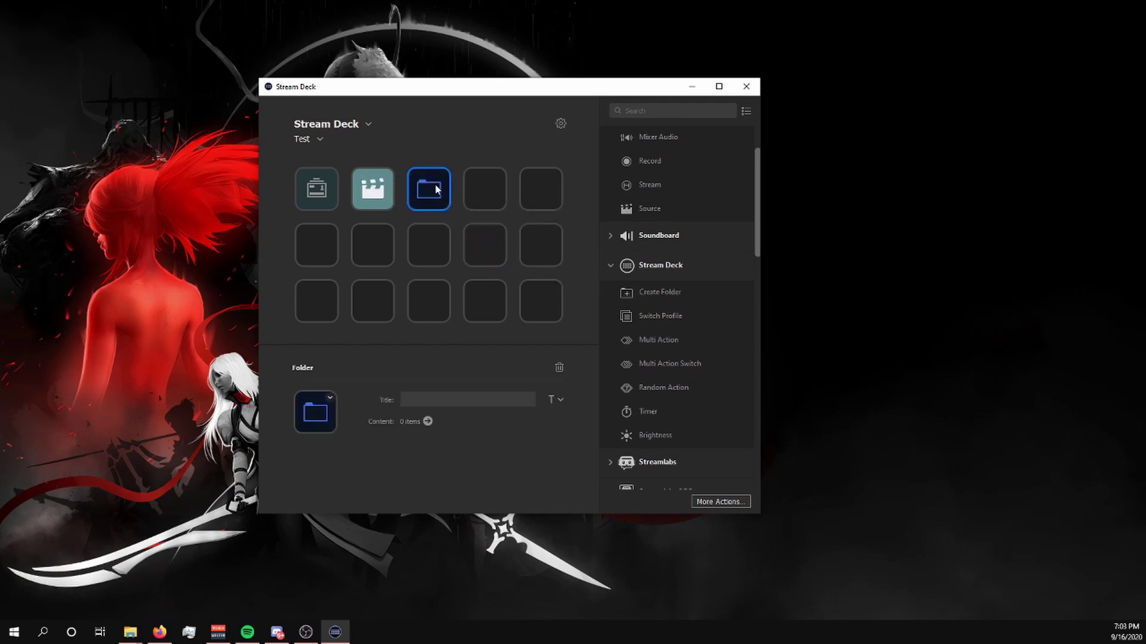
{"action": "double_click", "coordinate": [436, 189]}
{"action": "left_click", "coordinate": [335, 208]}
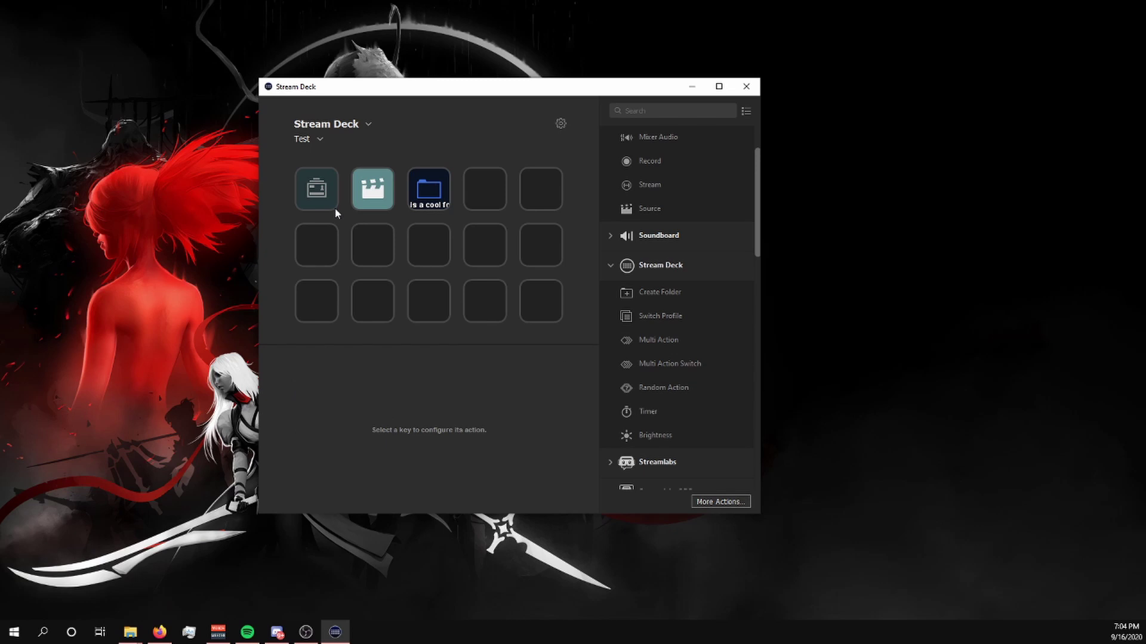
- Show the OBS Scene key's image options, Set from File and Create New Icon
{"action": "left_click", "coordinate": [319, 194]}
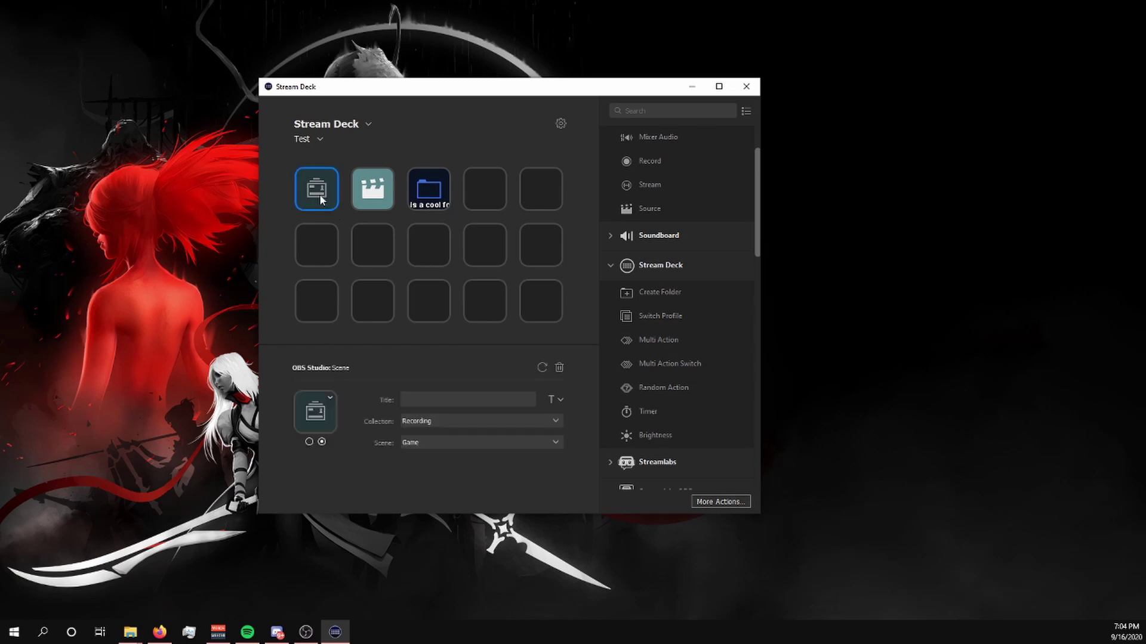
{"action": "left_click", "coordinate": [318, 416]}
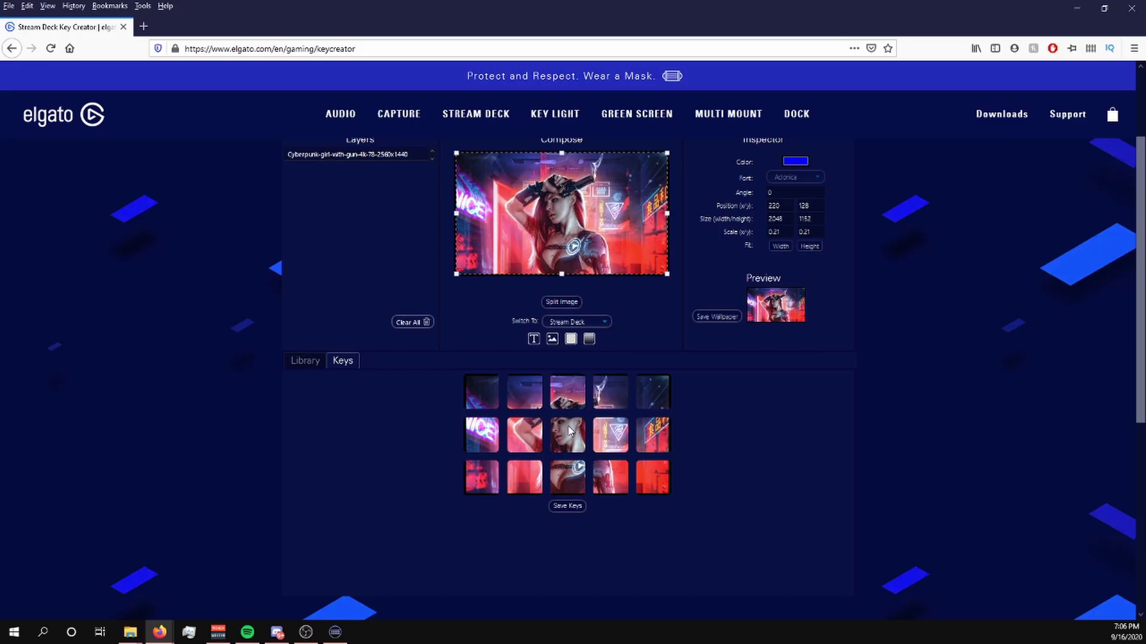
{"action": "scroll", "coordinate": [567, 425], "scroll_direction": "up", "scroll_amount": 1}
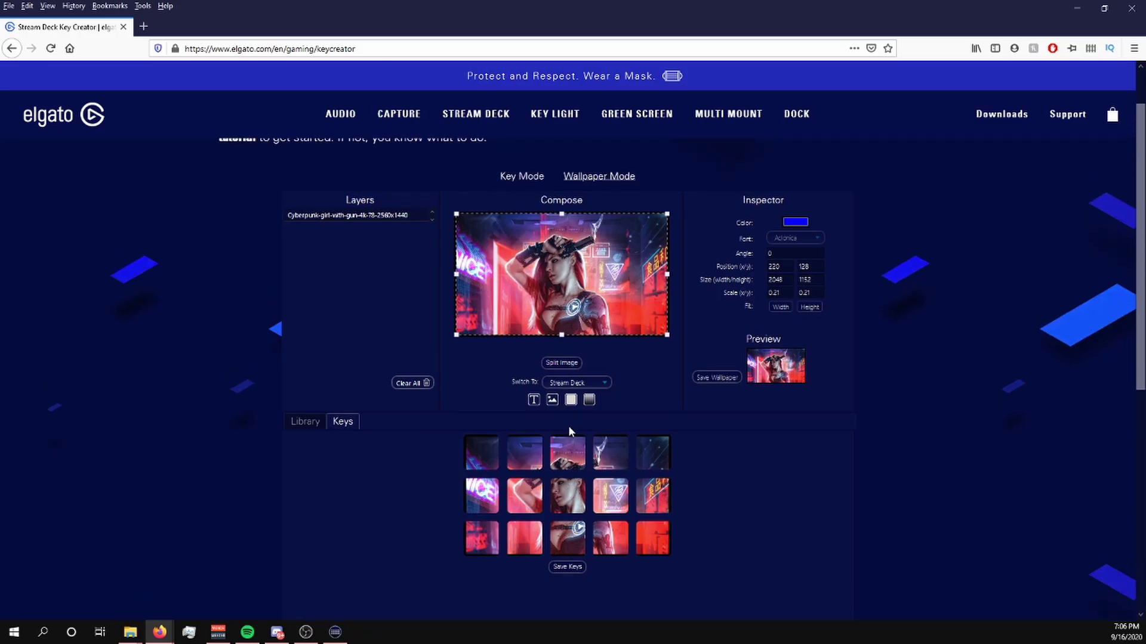
{"action": "scroll", "coordinate": [568, 425], "scroll_direction": "down", "scroll_amount": 1}
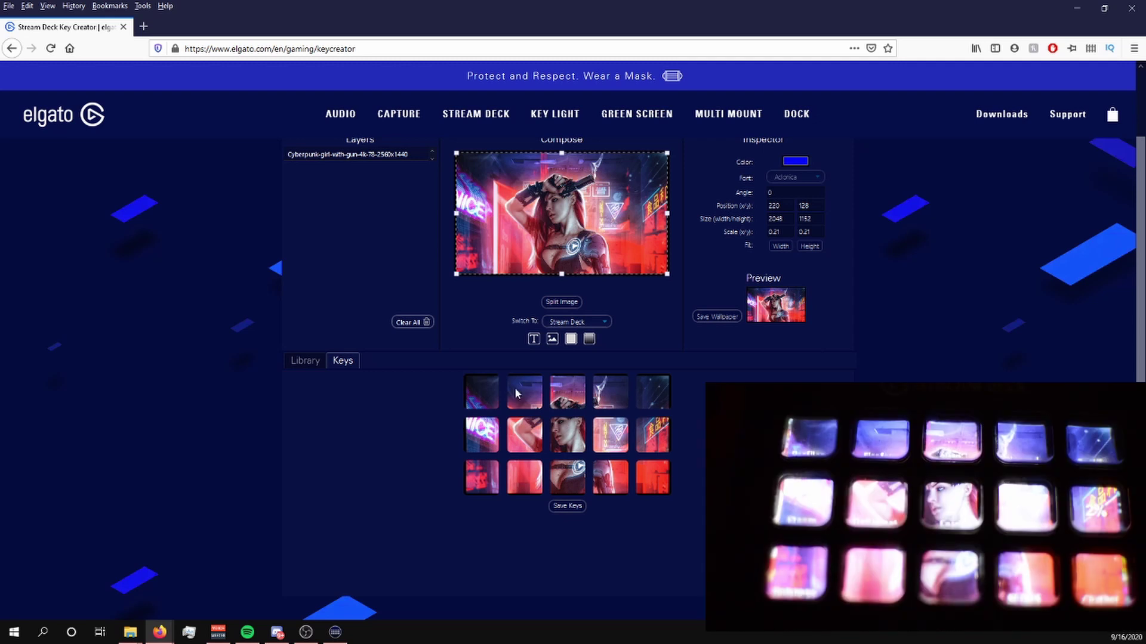
{"action": "scroll", "coordinate": [671, 471], "scroll_direction": "up", "scroll_amount": 1}
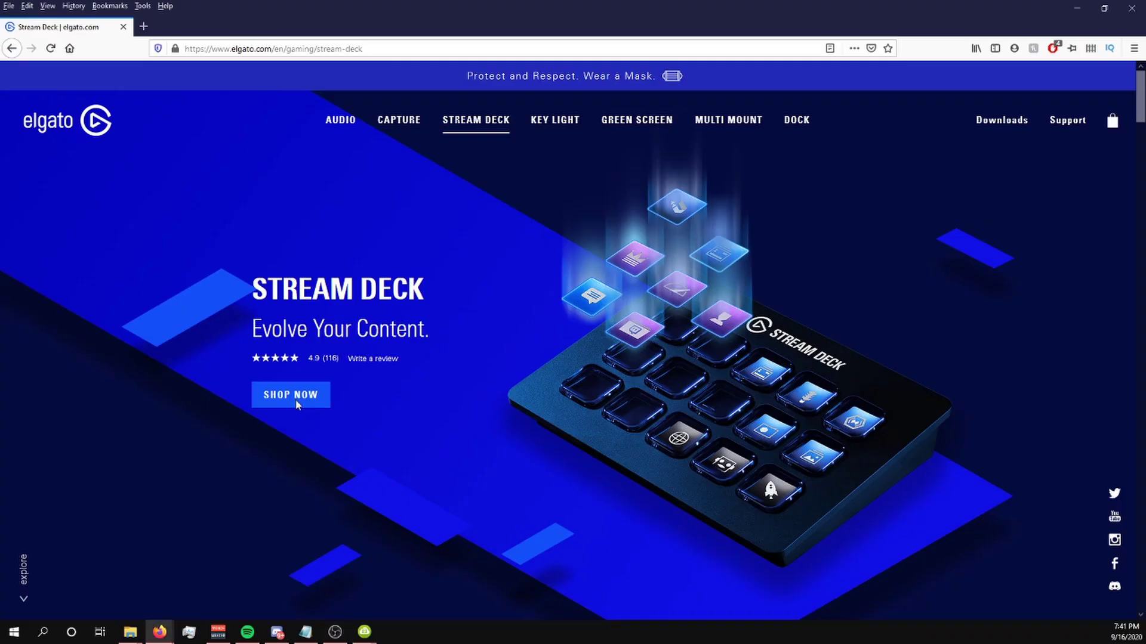
- View the Stream Deck Mini store listing, then add the green clapper icon in Key Creator
{"action": "left_click", "coordinate": [294, 398]}
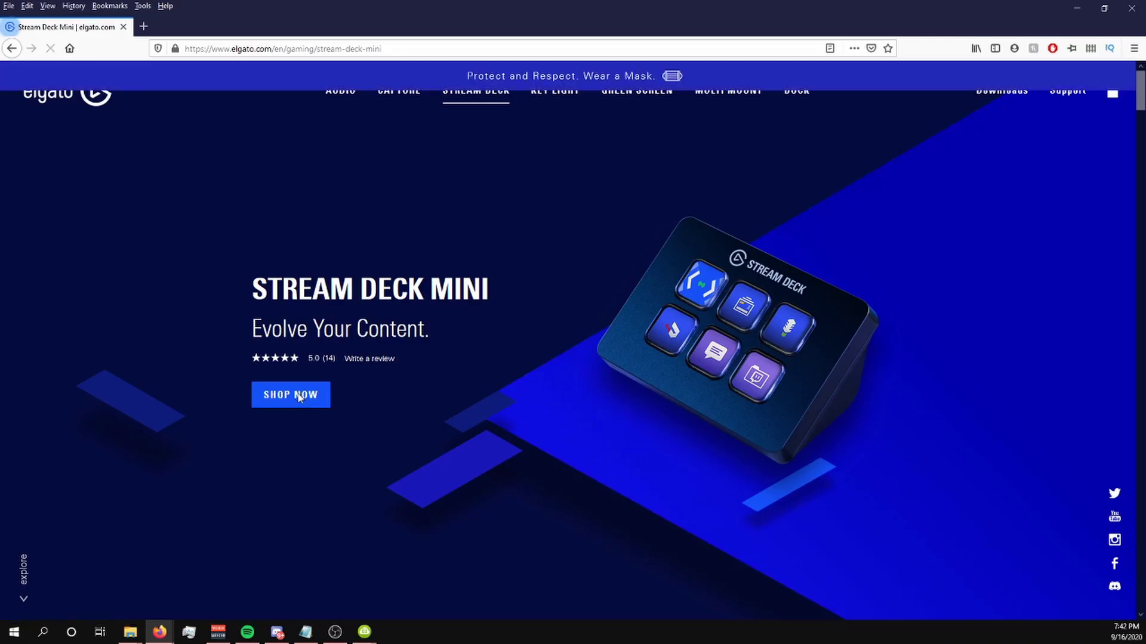
{"action": "left_click", "coordinate": [297, 392]}
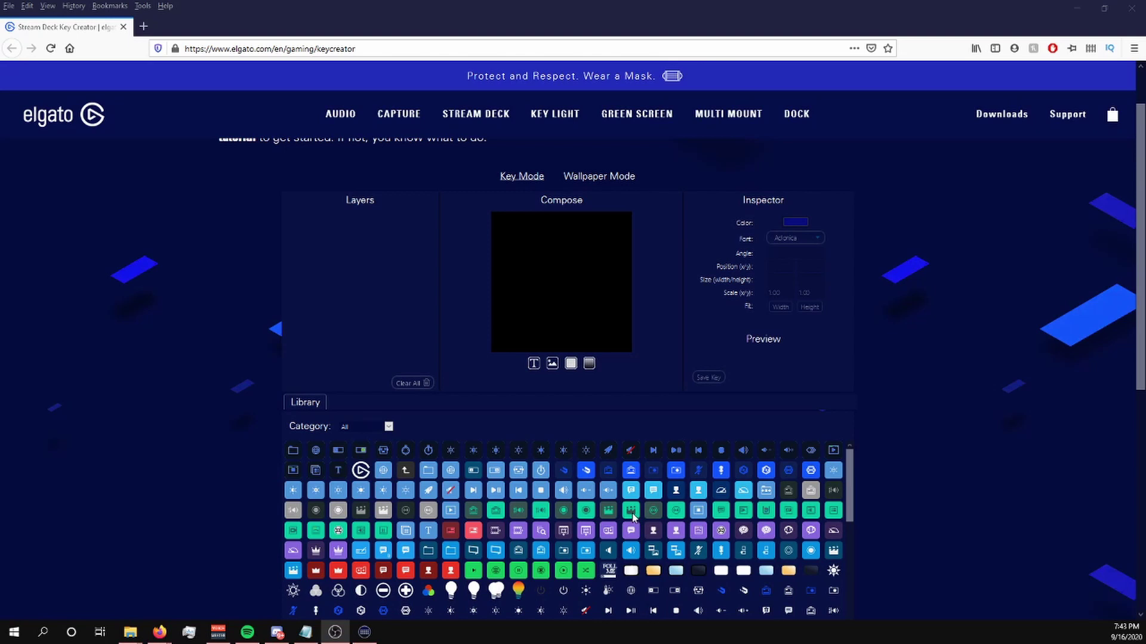
{"action": "left_click", "coordinate": [633, 515]}
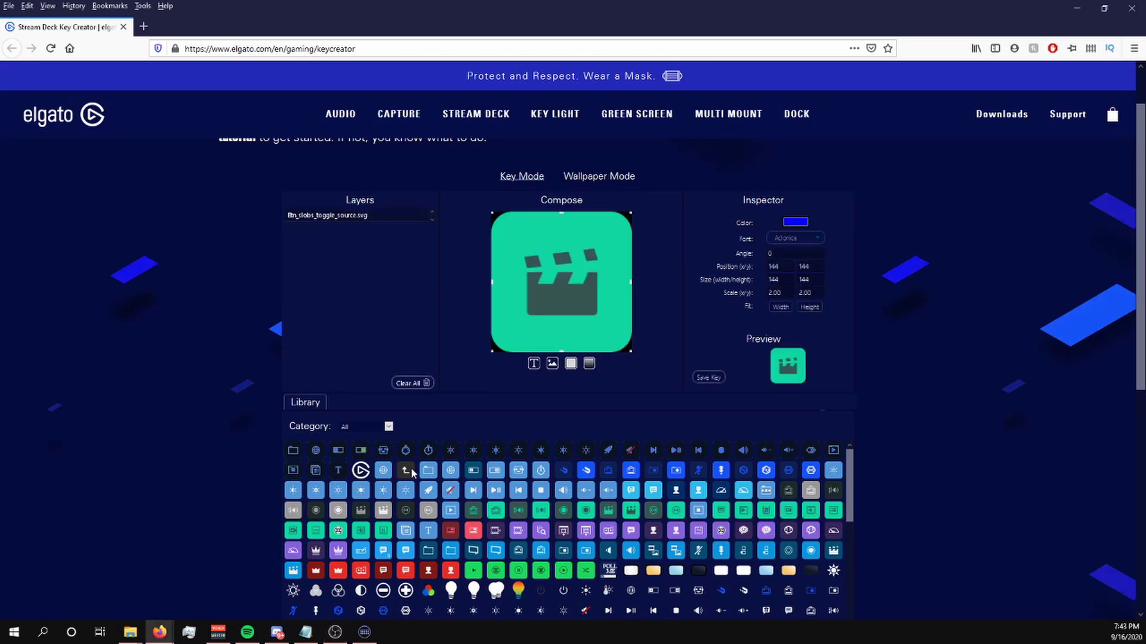
- Add the red ad, purple viewers and grey broadcast icon layers, then save the key as streamdeck_key.png
{"action": "left_click", "coordinate": [362, 571]}
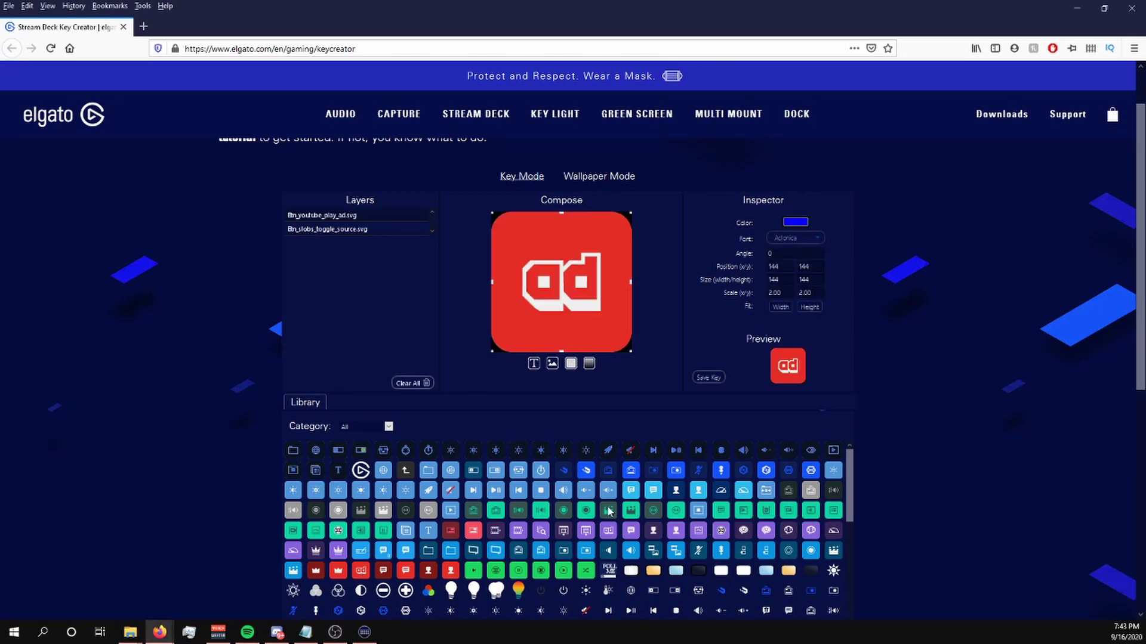
{"action": "left_click", "coordinate": [675, 531]}
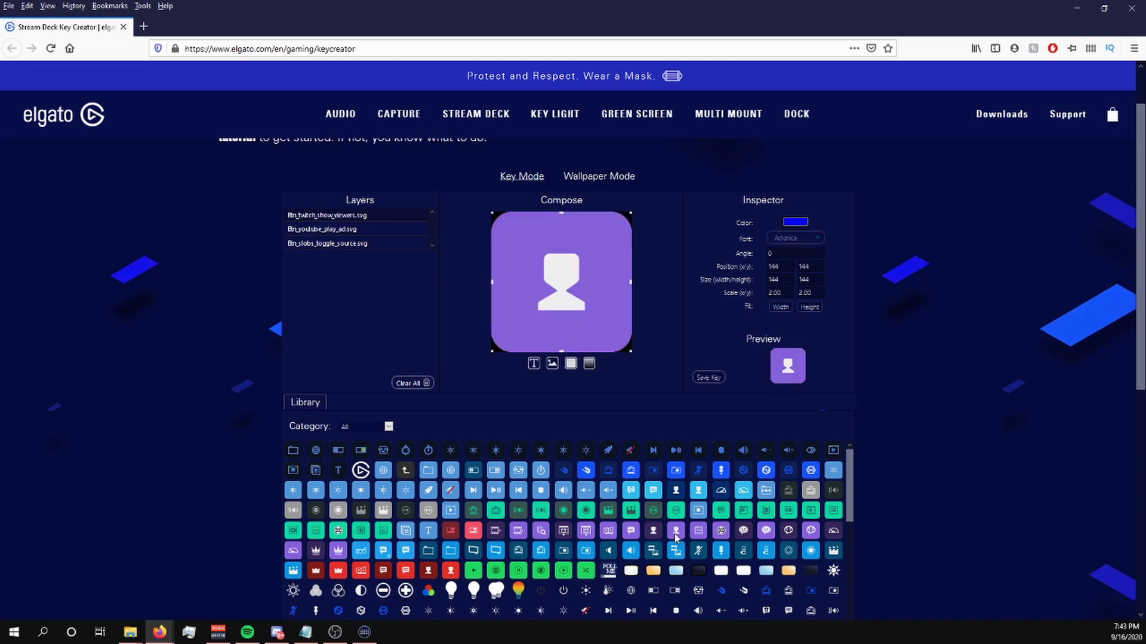
{"action": "left_click", "coordinate": [428, 510]}
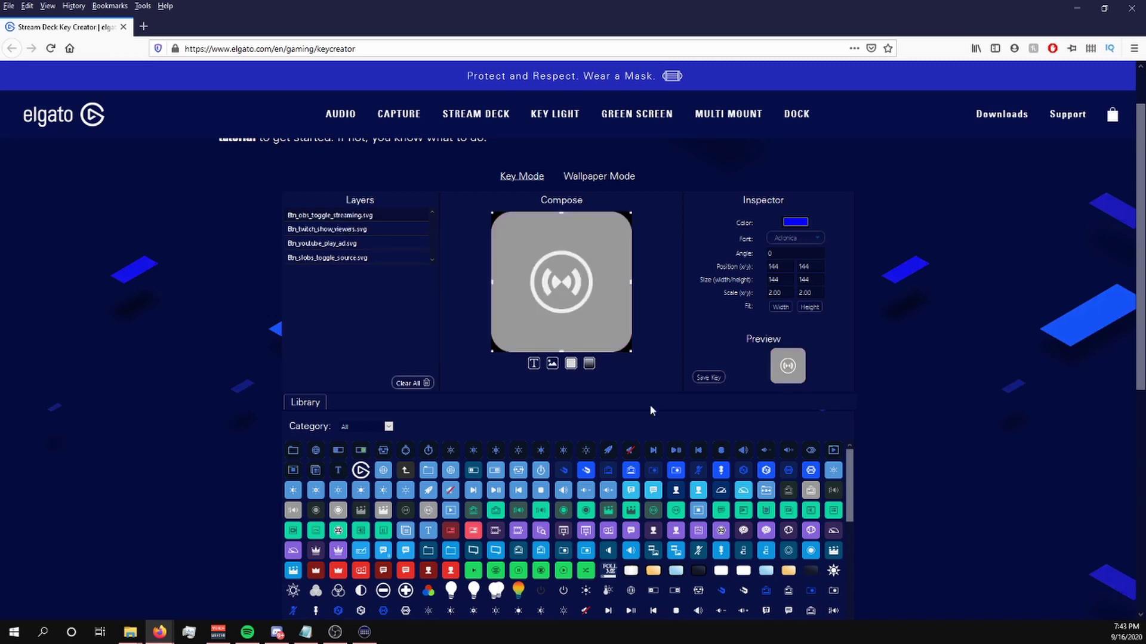
{"action": "left_click", "coordinate": [705, 379]}
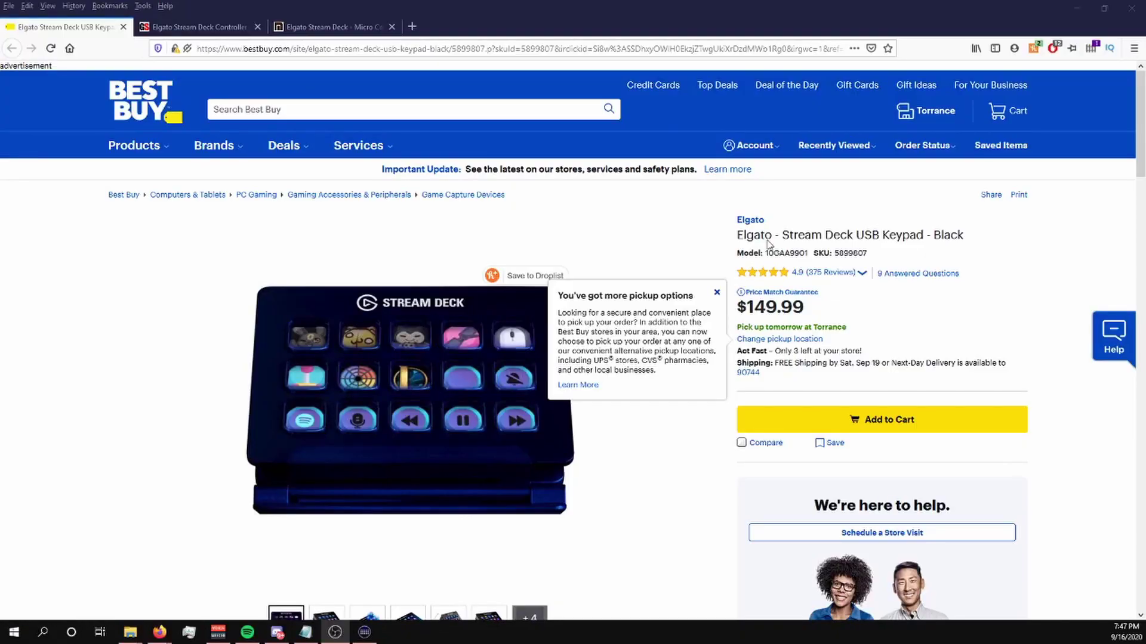
- Switch to the GameStop Stream Deck tab, then scroll Share-Portal's Touch Portal icon packs and plugins
{"action": "left_click", "coordinate": [203, 27]}
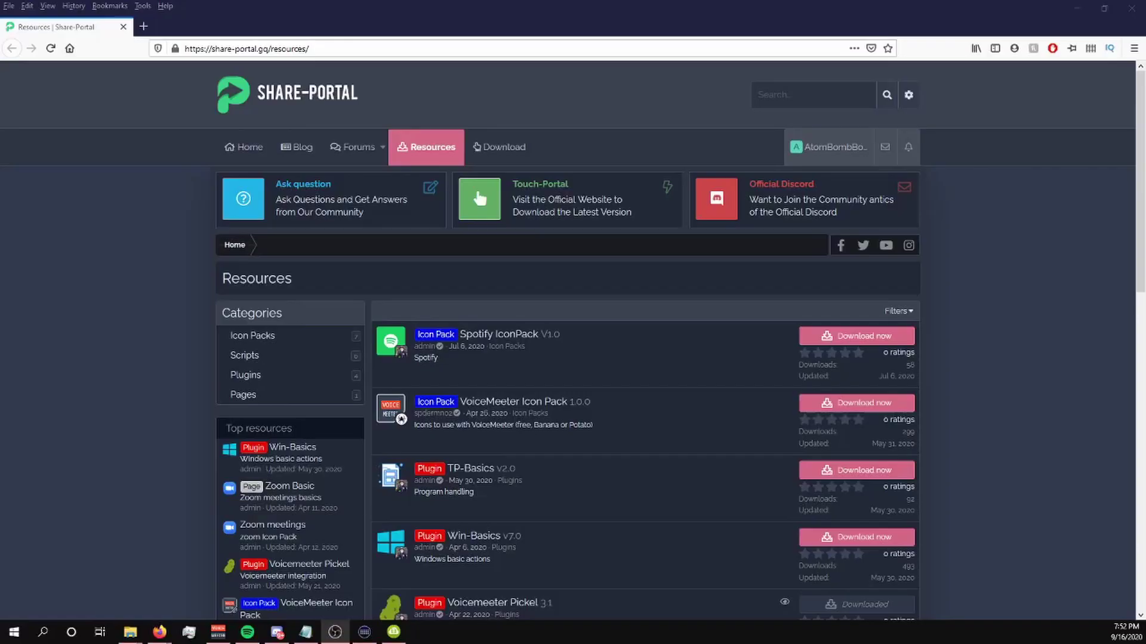
{"action": "scroll", "coordinate": [589, 387], "scroll_direction": "down", "scroll_amount": 12}
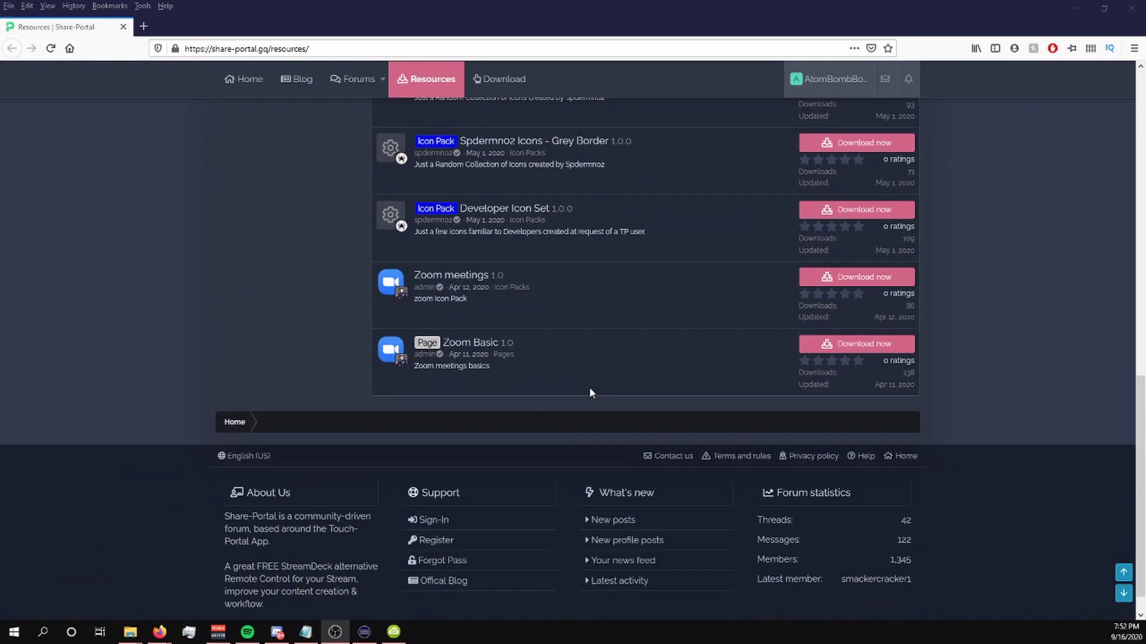
{"action": "scroll", "coordinate": [589, 386], "scroll_direction": "up", "scroll_amount": 5}
{"action": "scroll", "coordinate": [589, 387], "scroll_direction": "up", "scroll_amount": 5}
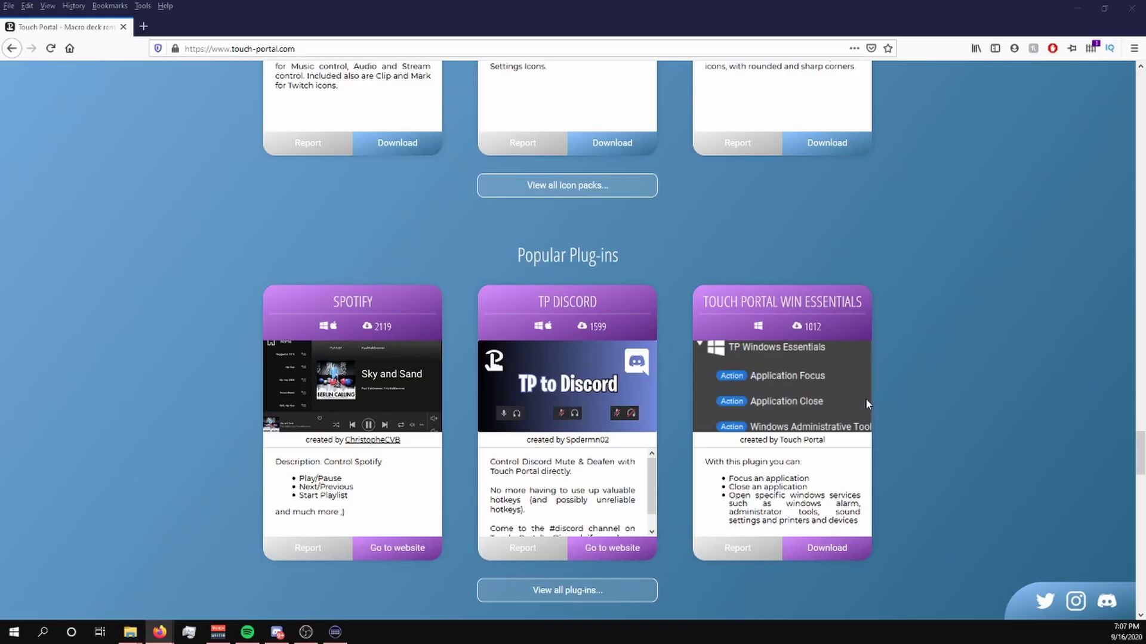
- Scroll touch-portal.com down to the Windows, Mac OS, Android and iOS downloads
{"action": "scroll", "coordinate": [865, 398], "scroll_direction": "down", "scroll_amount": 15}
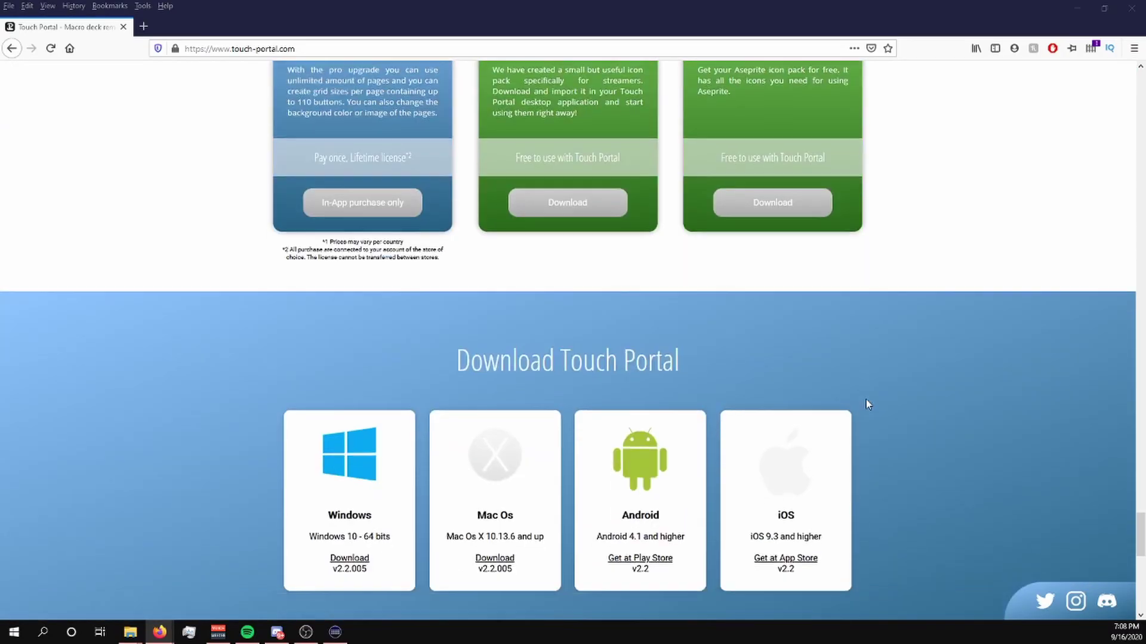
{"action": "scroll", "coordinate": [866, 404], "scroll_direction": "down", "scroll_amount": 4}
{"action": "scroll", "coordinate": [654, 409], "scroll_direction": "down", "scroll_amount": 1}
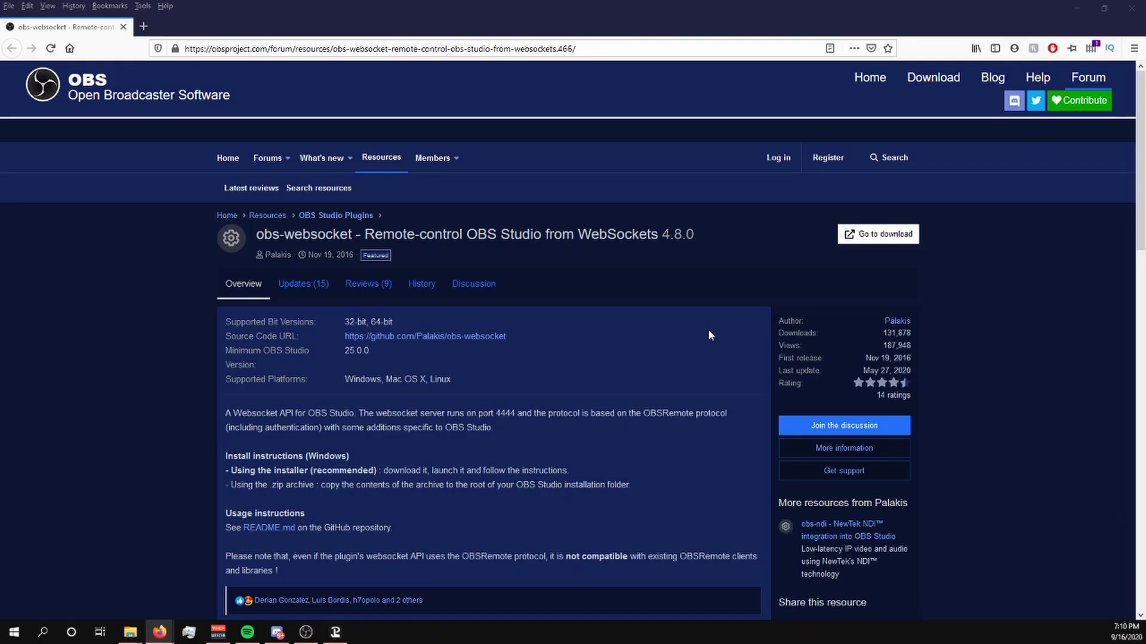
{"action": "scroll", "coordinate": [709, 331], "scroll_direction": "down", "scroll_amount": 2}
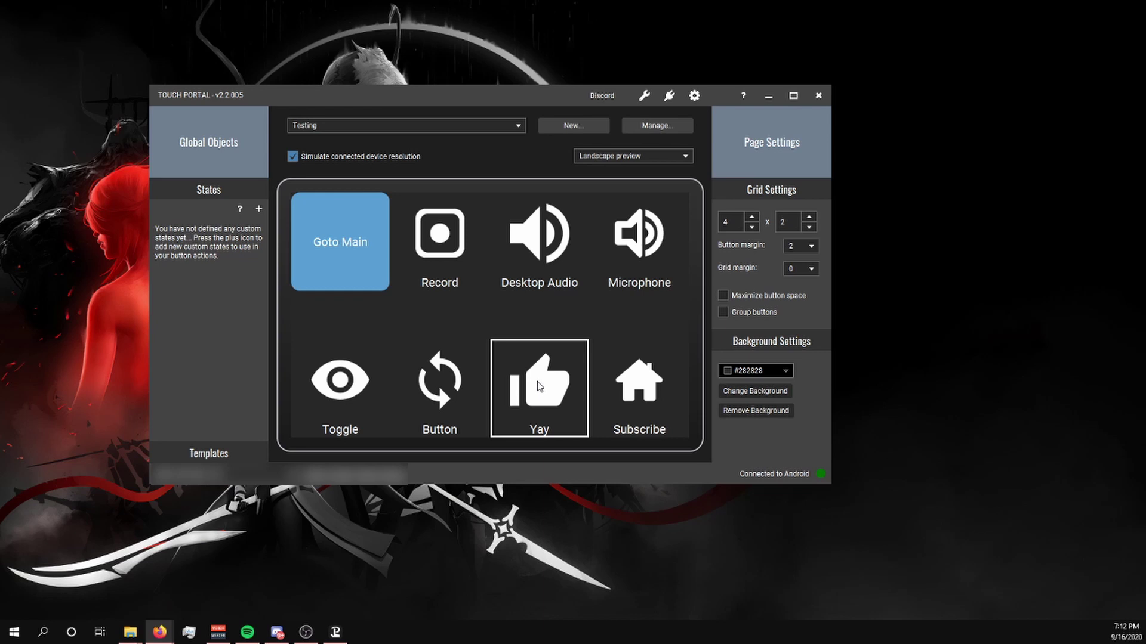
- Drag the Button entry off the Testing page grid and open the emptied slot for editing
{"action": "left_click_drag", "start_coordinate": [440, 382], "coordinate": [432, 565]}
{"action": "left_click", "coordinate": [445, 409]}
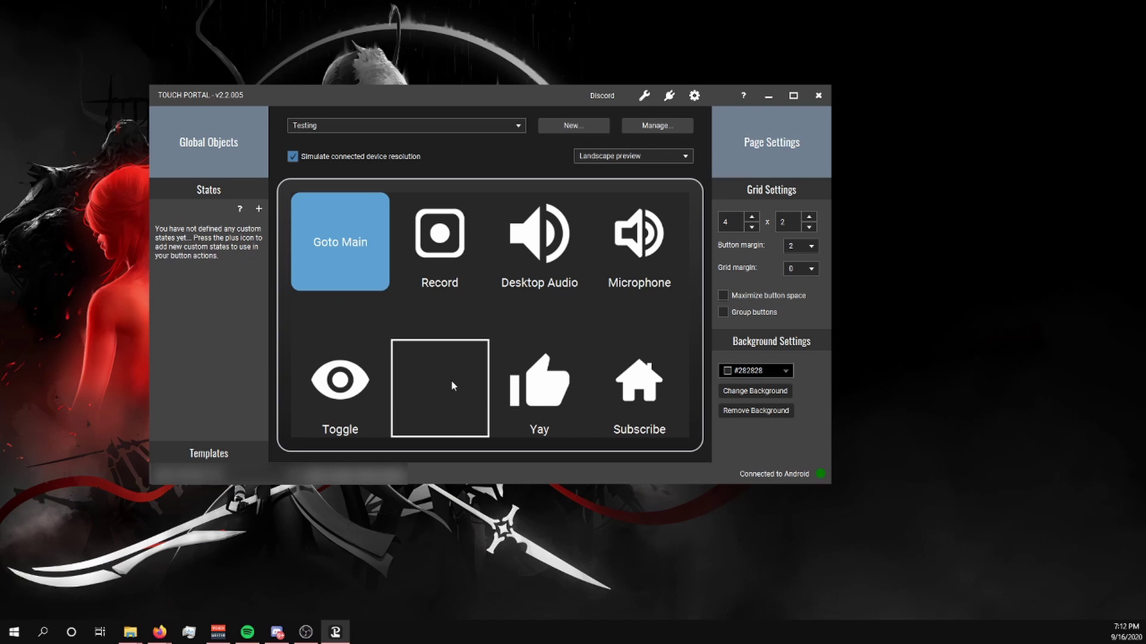
{"action": "double_click", "coordinate": [452, 385]}
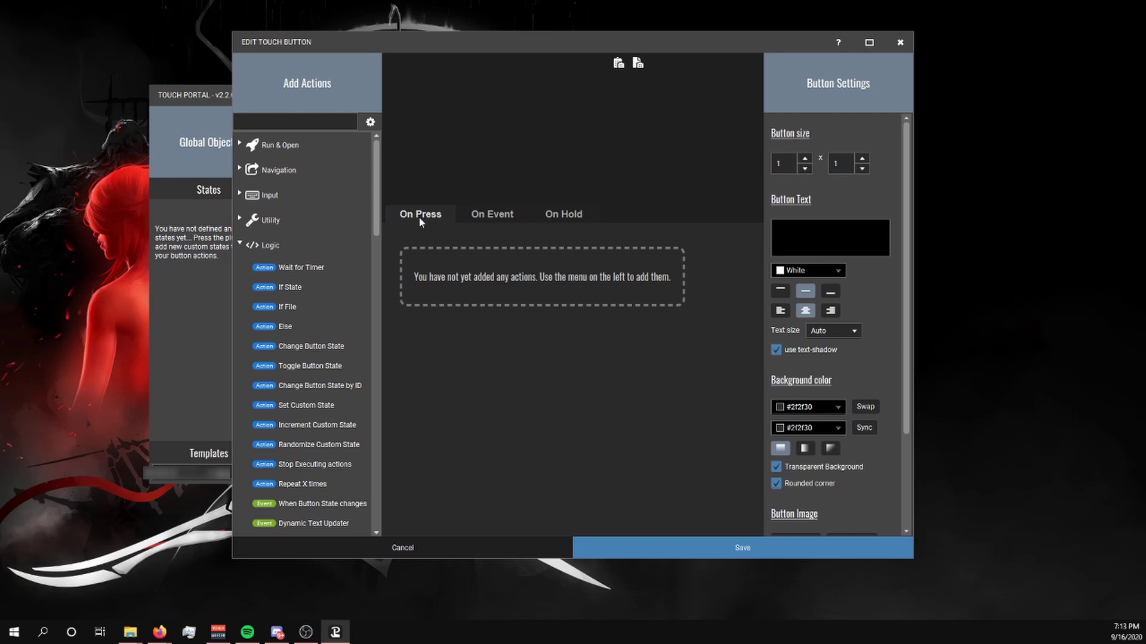
- Review the On Event and On Hold tabs, then add OBS Set Scene to the press actions
{"action": "left_click", "coordinate": [483, 218]}
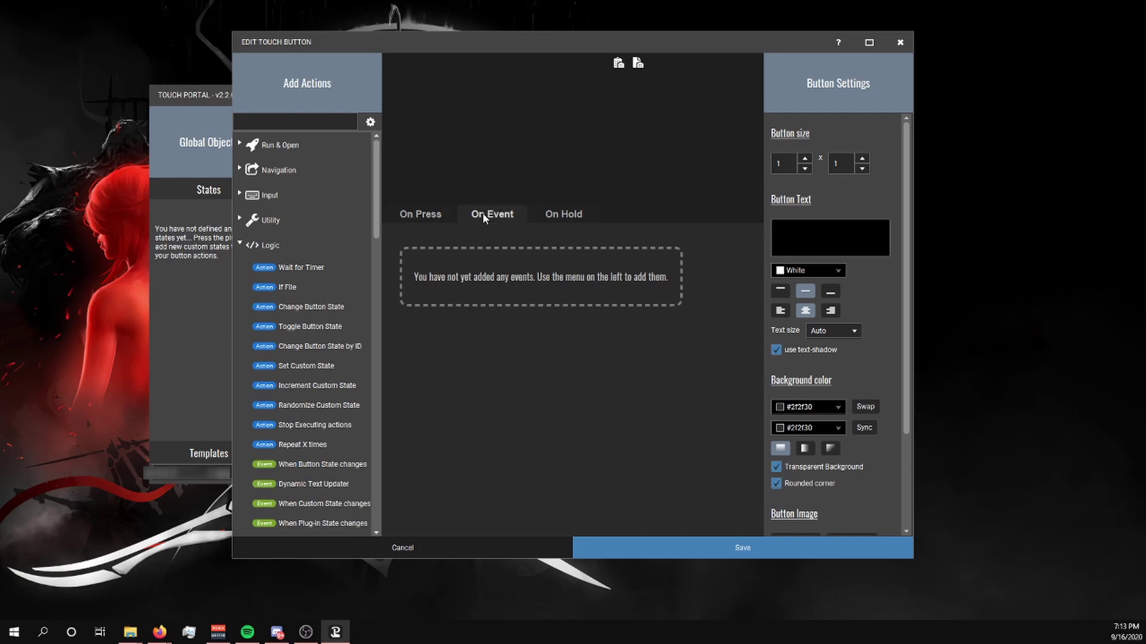
{"action": "left_click", "coordinate": [546, 218]}
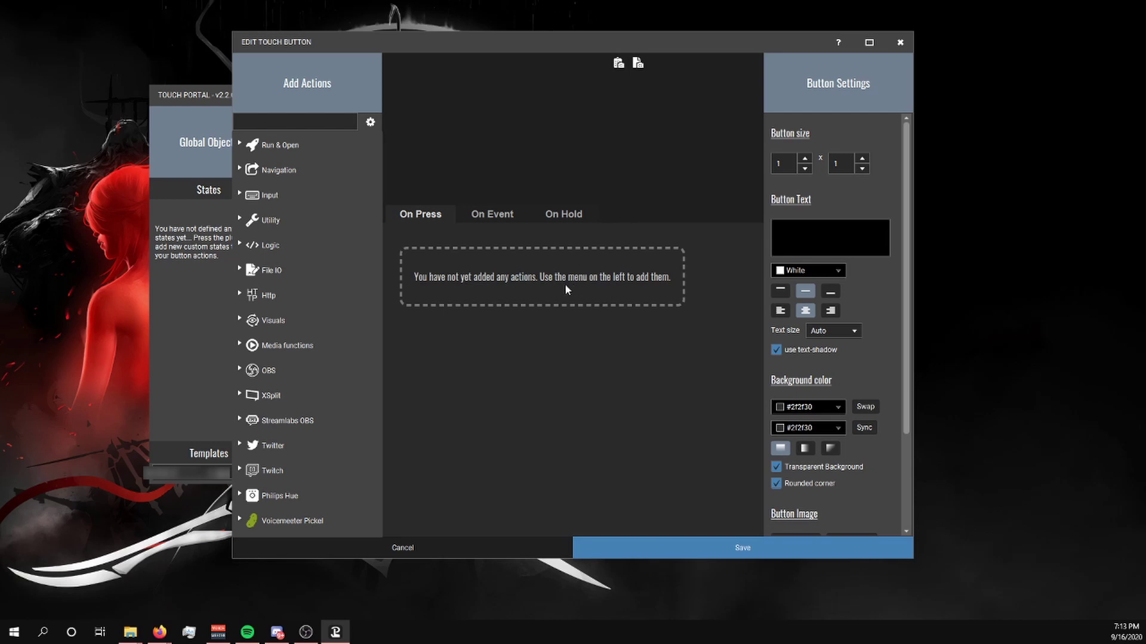
{"action": "left_click", "coordinate": [242, 370]}
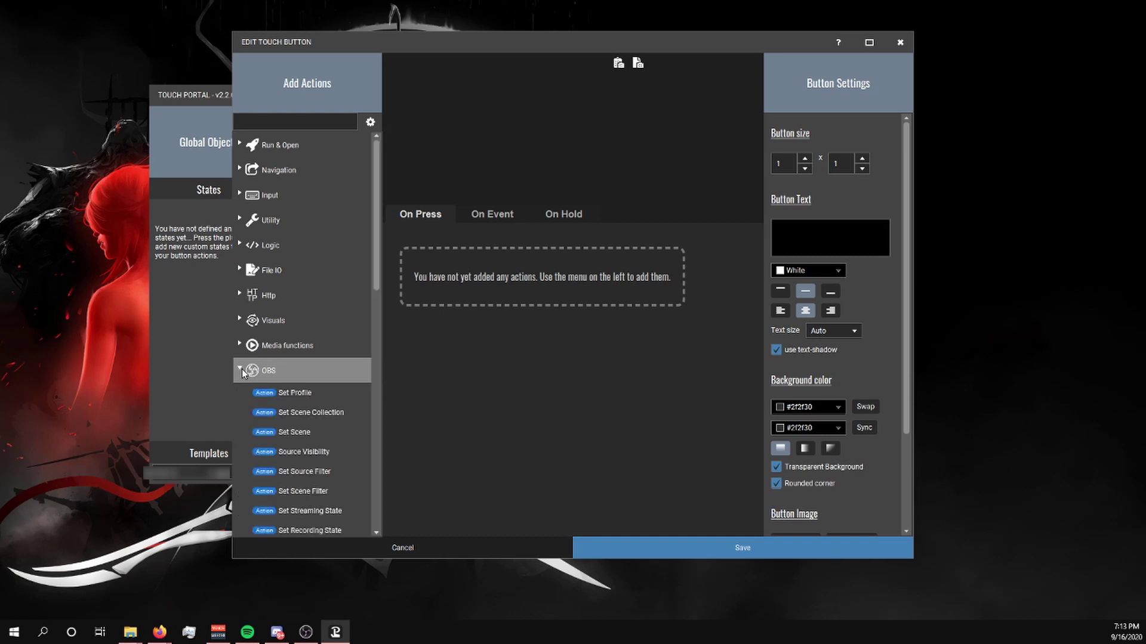
{"action": "double_click", "coordinate": [296, 434]}
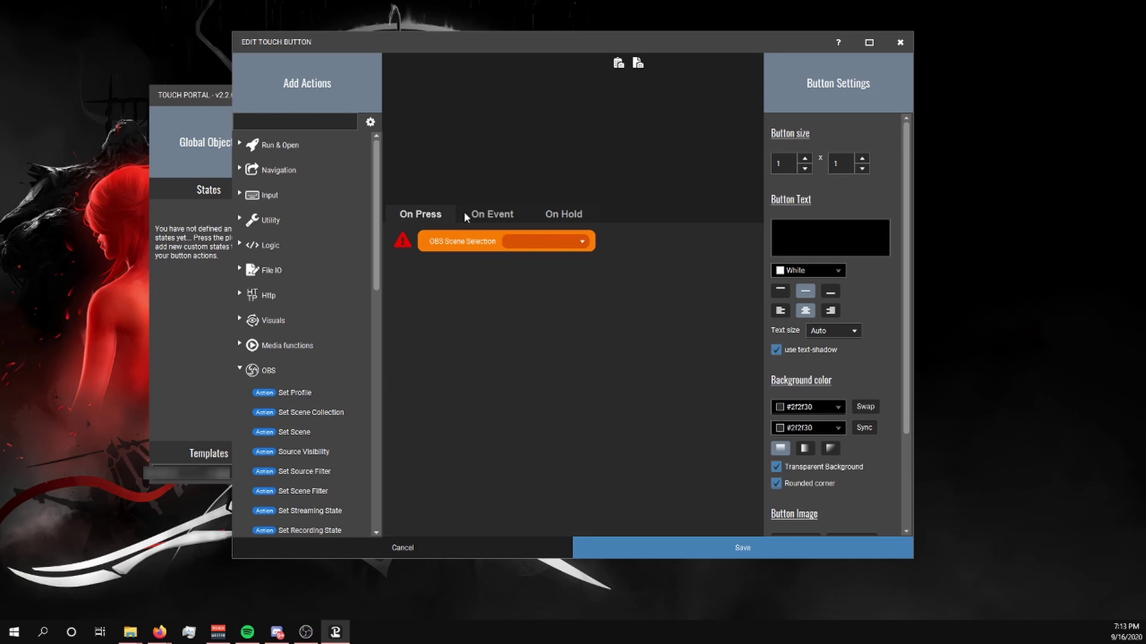
- Set the scene to Just Chatting and enter the button text 'Just Chatting Scene'
{"action": "left_click", "coordinate": [567, 243]}
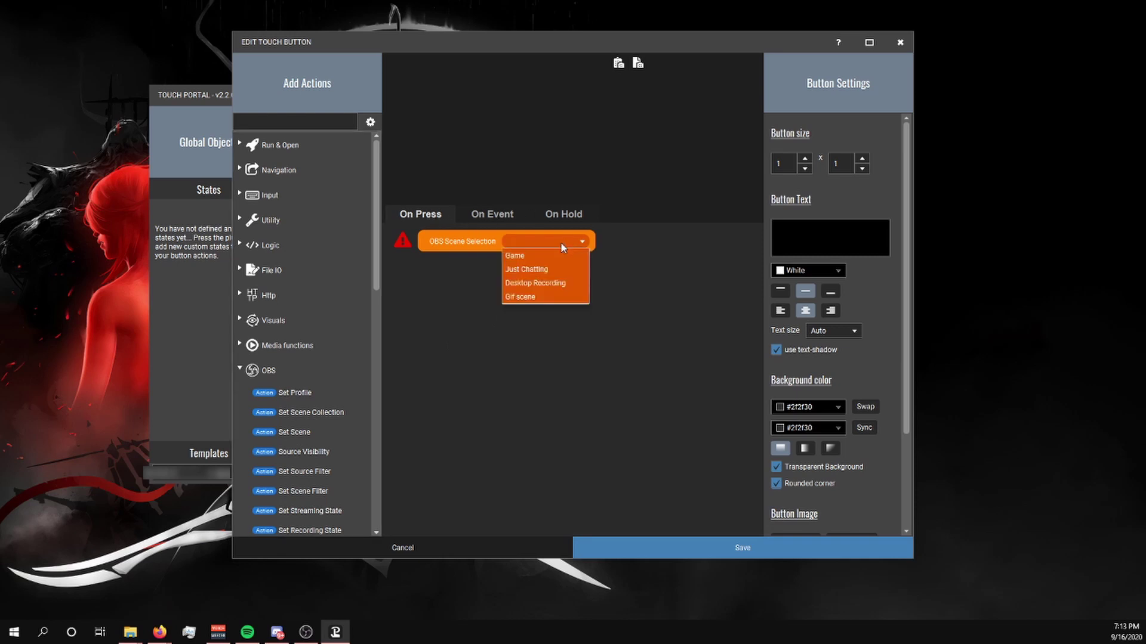
{"action": "left_click", "coordinate": [544, 270]}
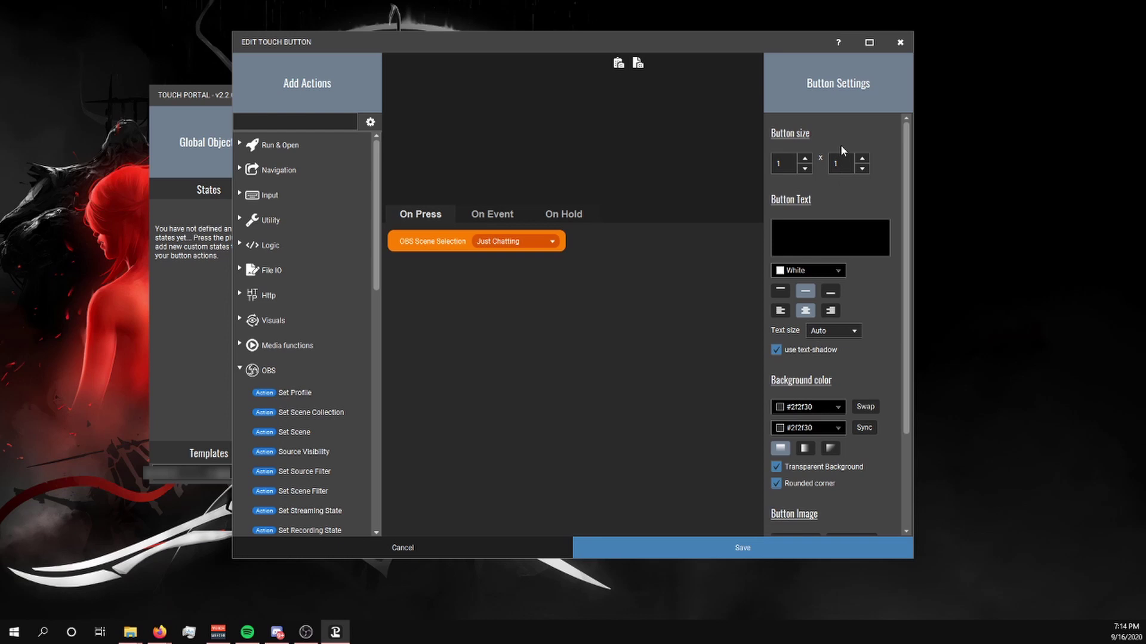
{"action": "type", "text": "Just Chatting Scene"}
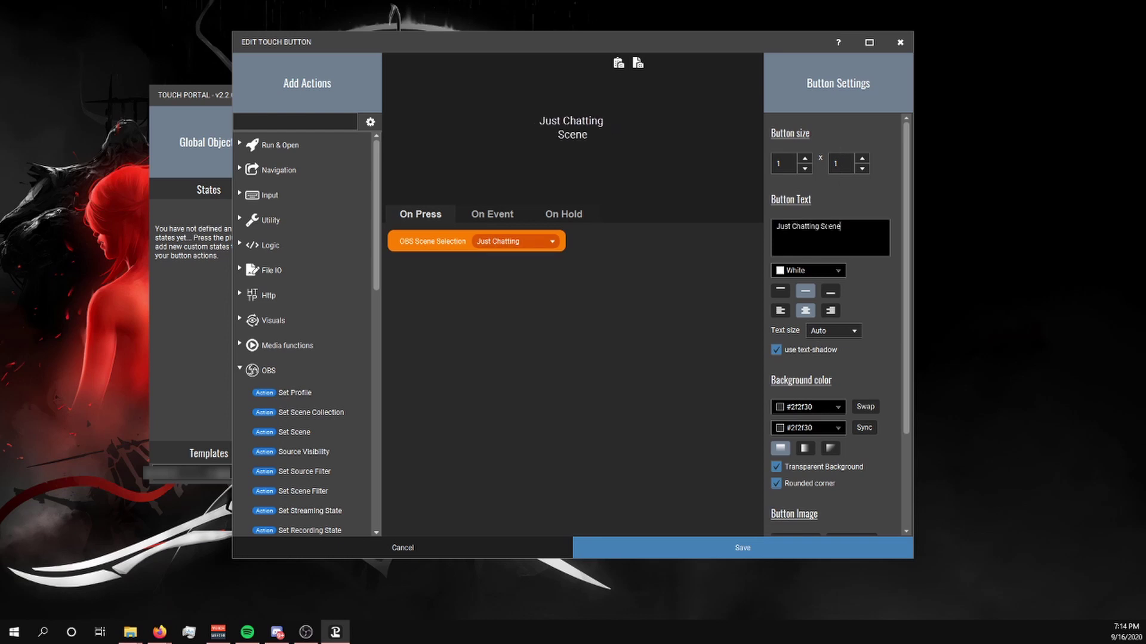
- Give the button the swap-arrows icon from an icon pack, with its text aligned at the bottom
{"action": "scroll", "coordinate": [875, 445], "scroll_direction": "down", "scroll_amount": 2}
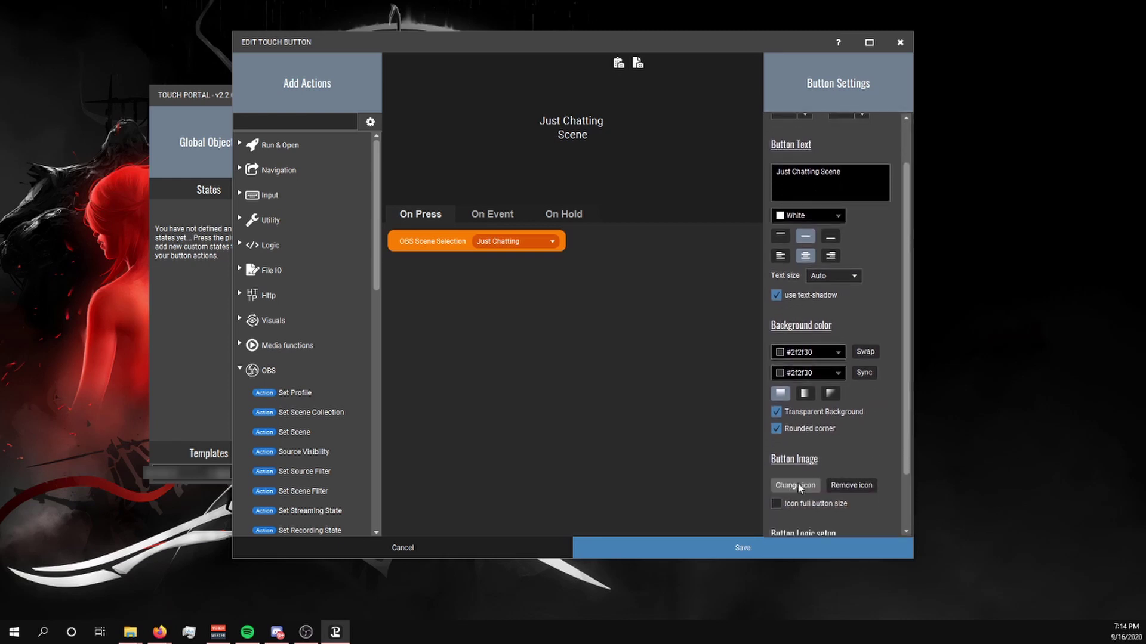
{"action": "left_click", "coordinate": [797, 484]}
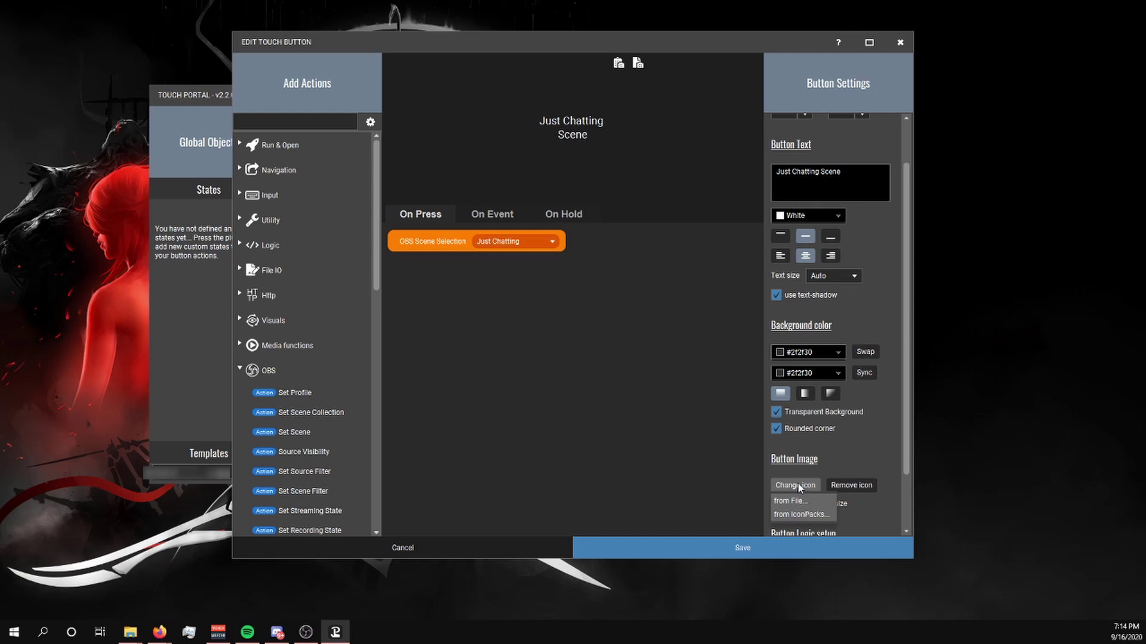
{"action": "left_click", "coordinate": [794, 502]}
{"action": "left_click", "coordinate": [650, 537]}
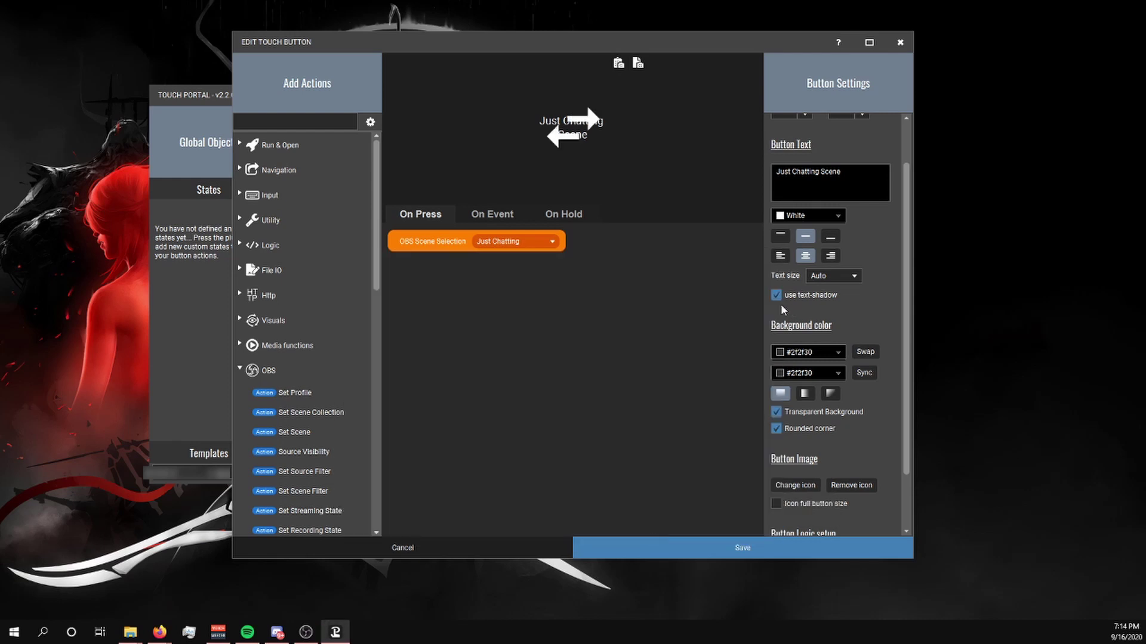
{"action": "left_click", "coordinate": [830, 237]}
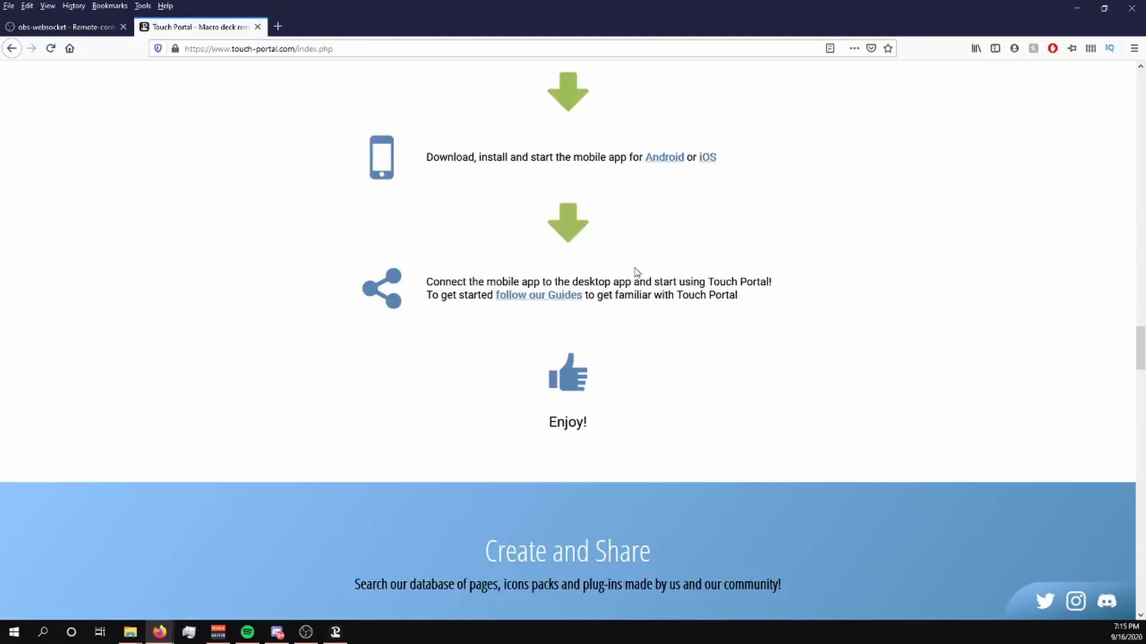
{"action": "scroll", "coordinate": [635, 267], "scroll_direction": "up", "scroll_amount": 10}
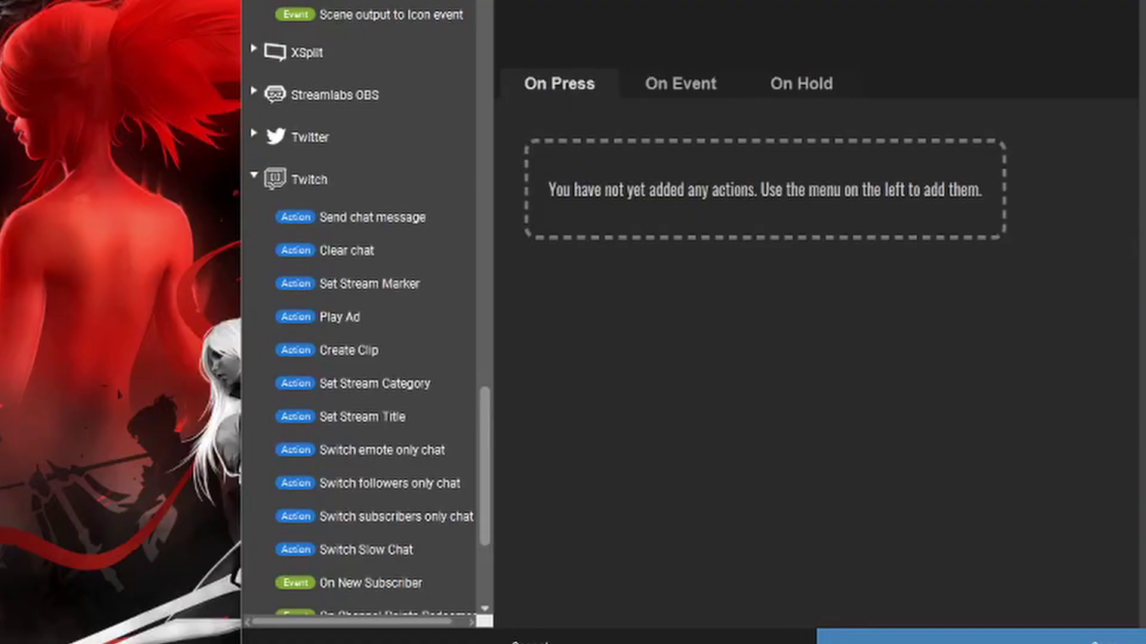
- Browse the Flat White Icon pack, try the eye icon, then settle on the sync icon
{"action": "scroll", "coordinate": [394, 334], "scroll_direction": "down", "scroll_amount": 4}
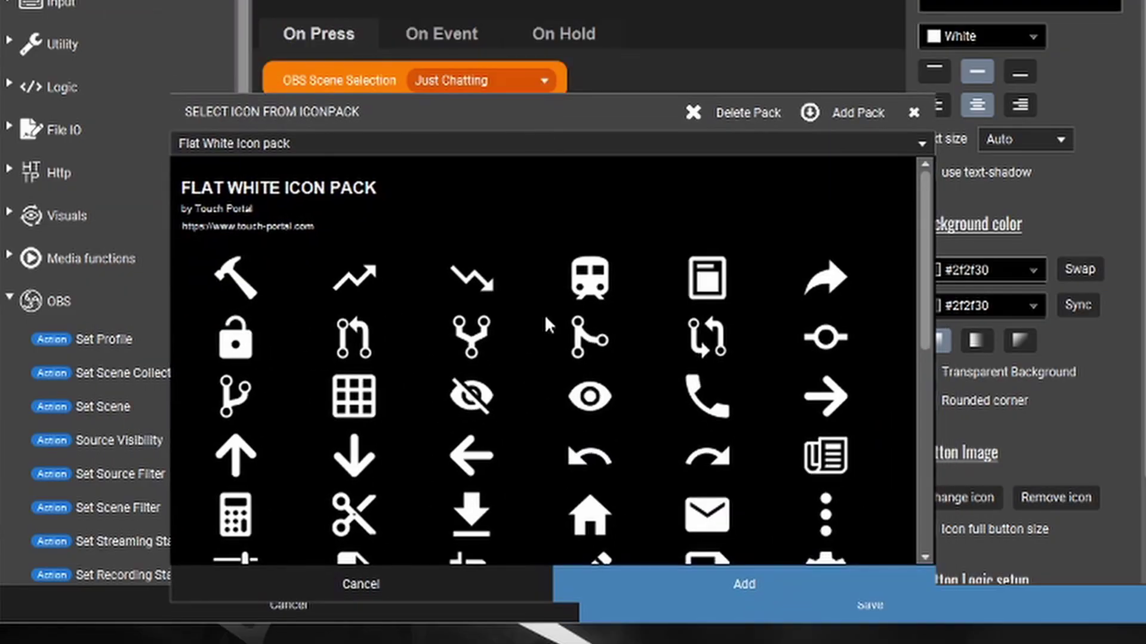
{"action": "scroll", "coordinate": [550, 344], "scroll_direction": "down", "scroll_amount": 1}
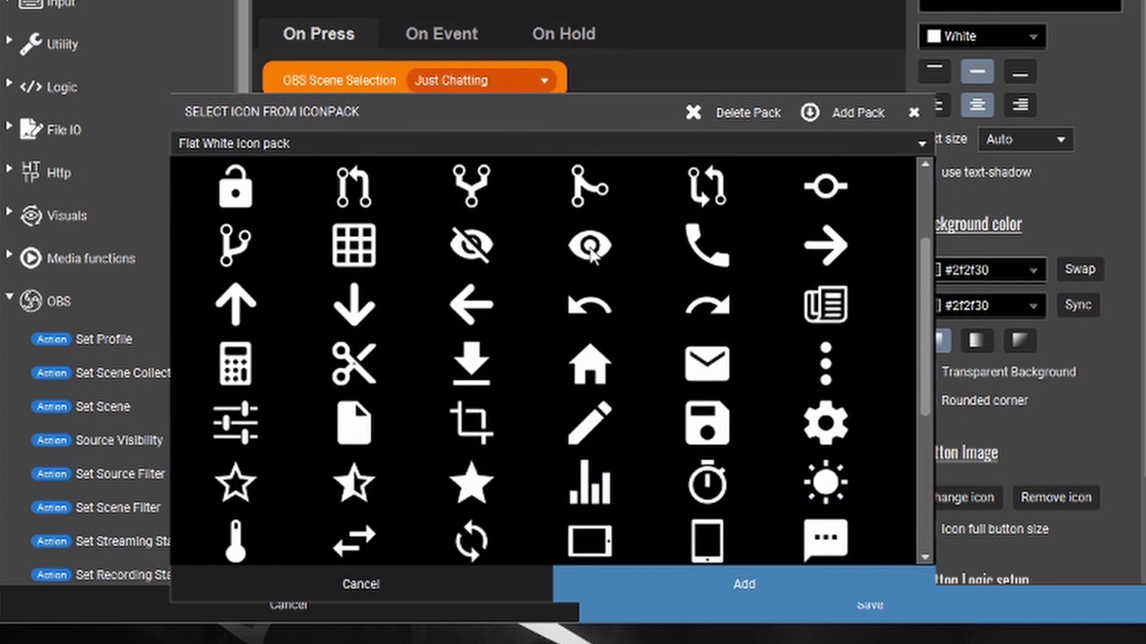
{"action": "left_click", "coordinate": [591, 253]}
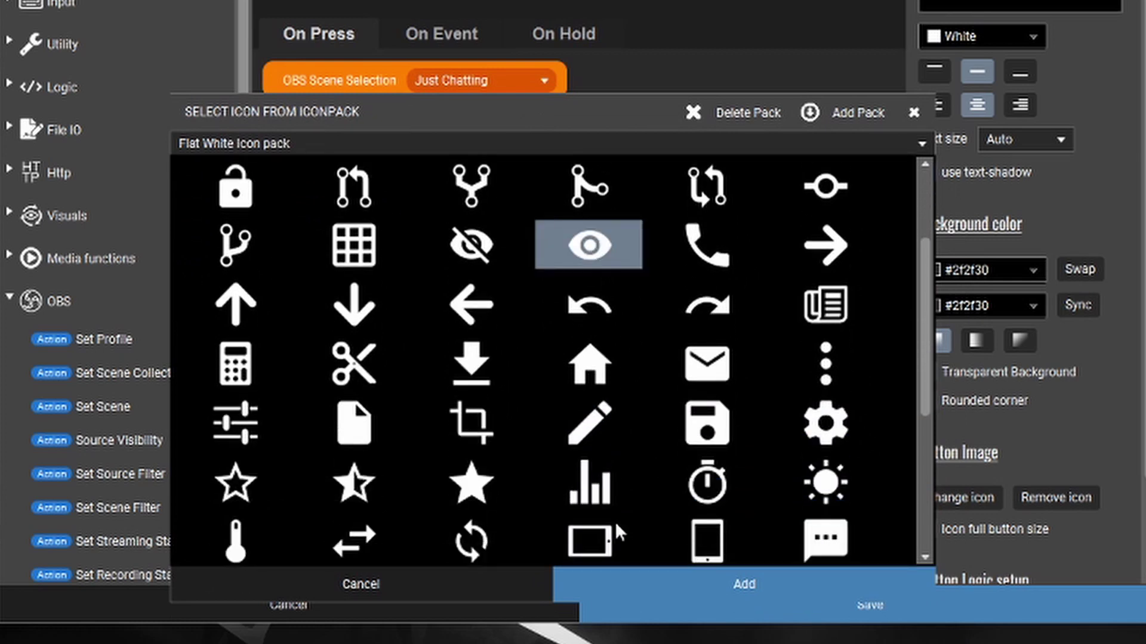
{"action": "left_click", "coordinate": [472, 540]}
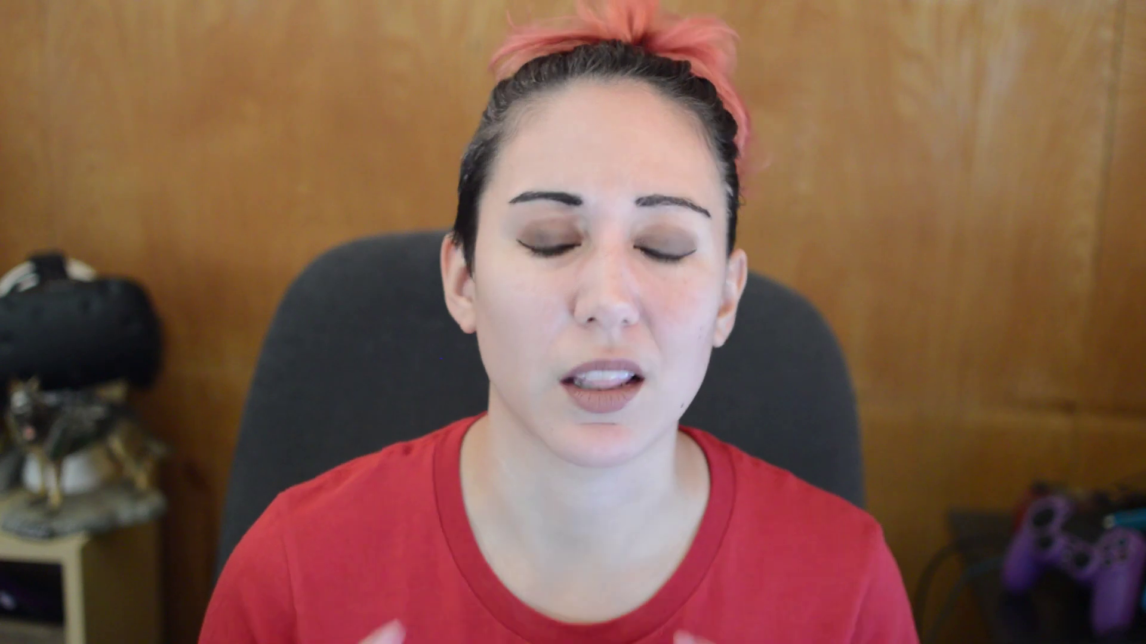